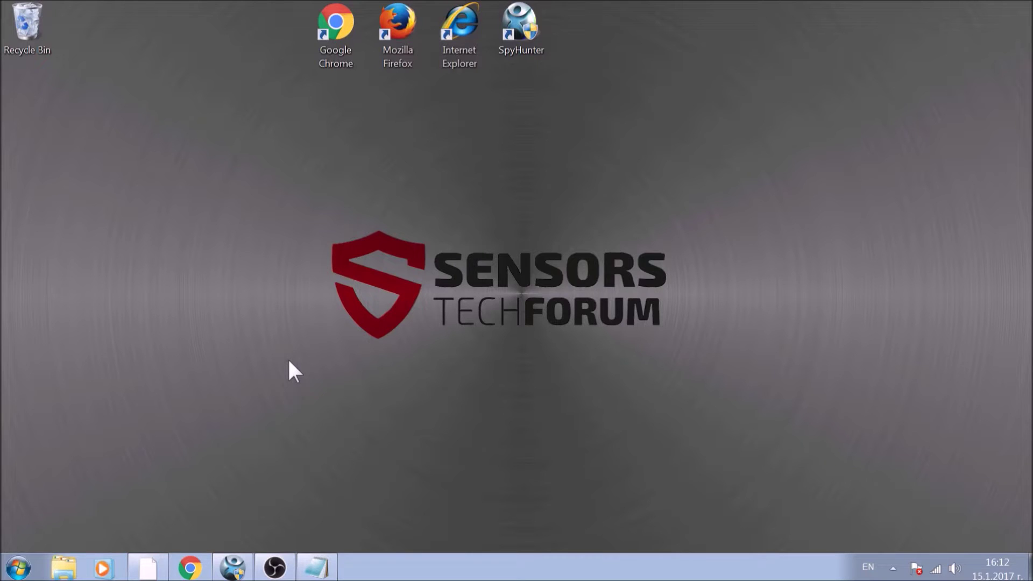
Run APPWIZ.CPL from the Run prompt to open Programs and Features.
{"action": "key", "text": "super+r"}
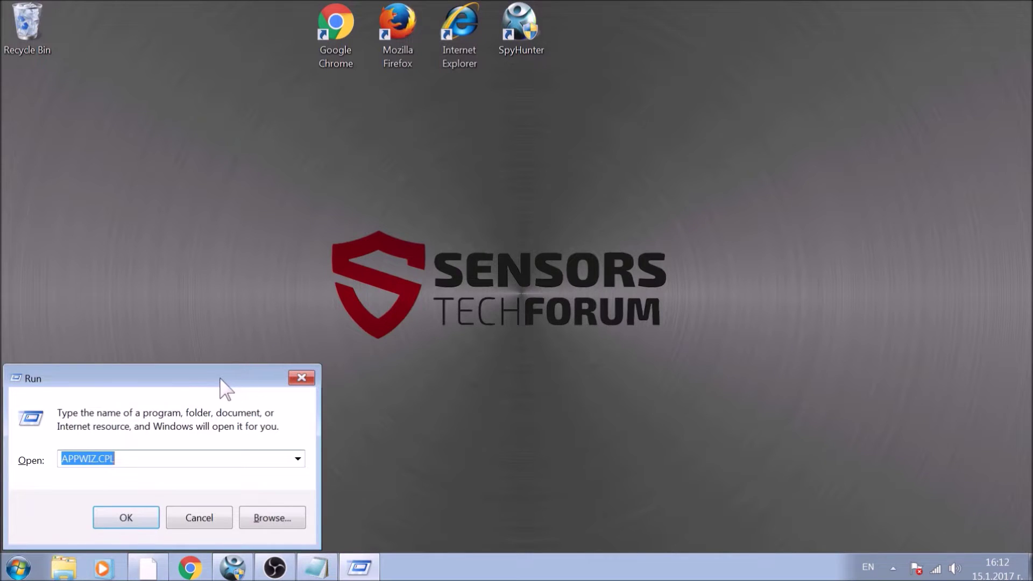
{"action": "left_click_drag", "start_coordinate": [221, 380], "coordinate": [522, 212]}
{"action": "type", "text": "A"}
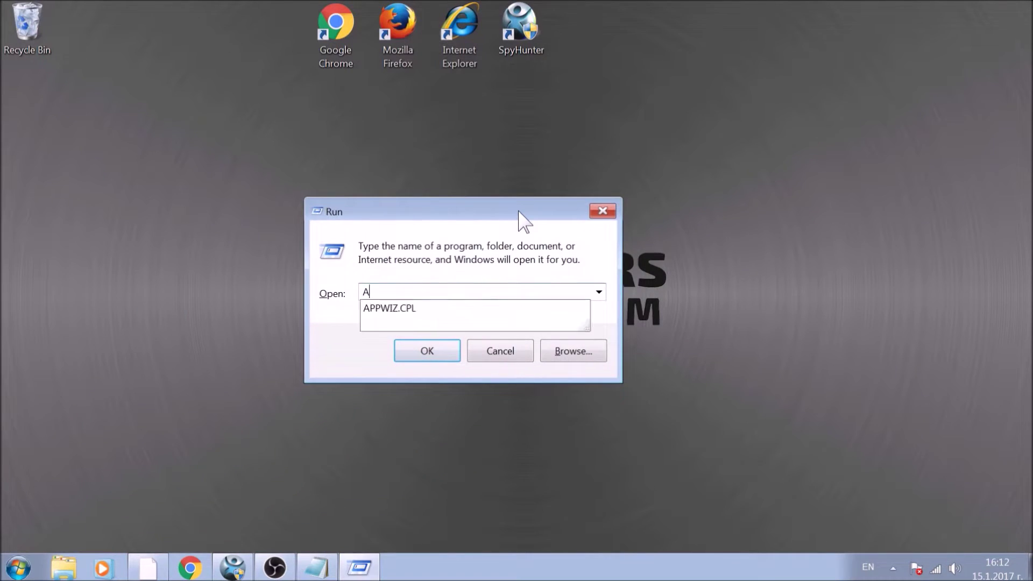
{"action": "type", "text": "PPWIZ.CPL"}
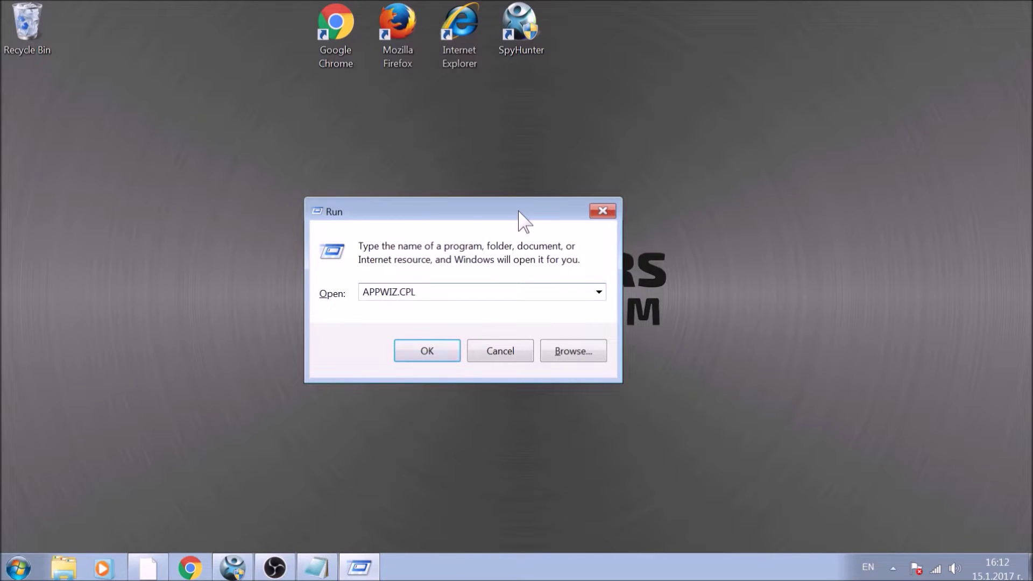
{"action": "left_click", "coordinate": [426, 351]}
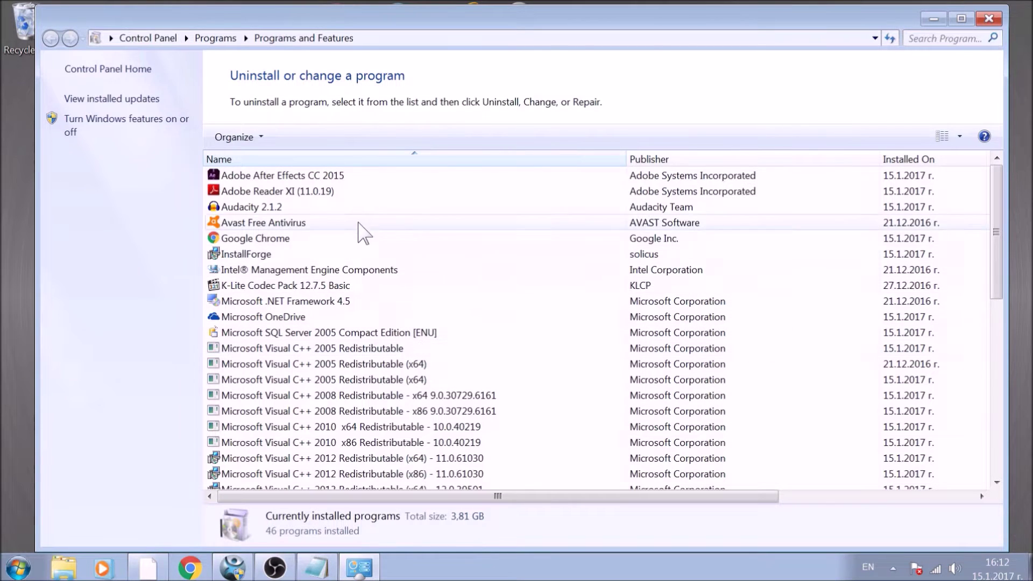
Uninstall SUSPICIOUS PROGRAM from the installed programs list and dismiss the success message.
{"action": "scroll", "coordinate": [366, 237], "scroll_direction": "down", "scroll_amount": 1}
{"action": "scroll", "coordinate": [366, 248], "scroll_direction": "down", "scroll_amount": 8}
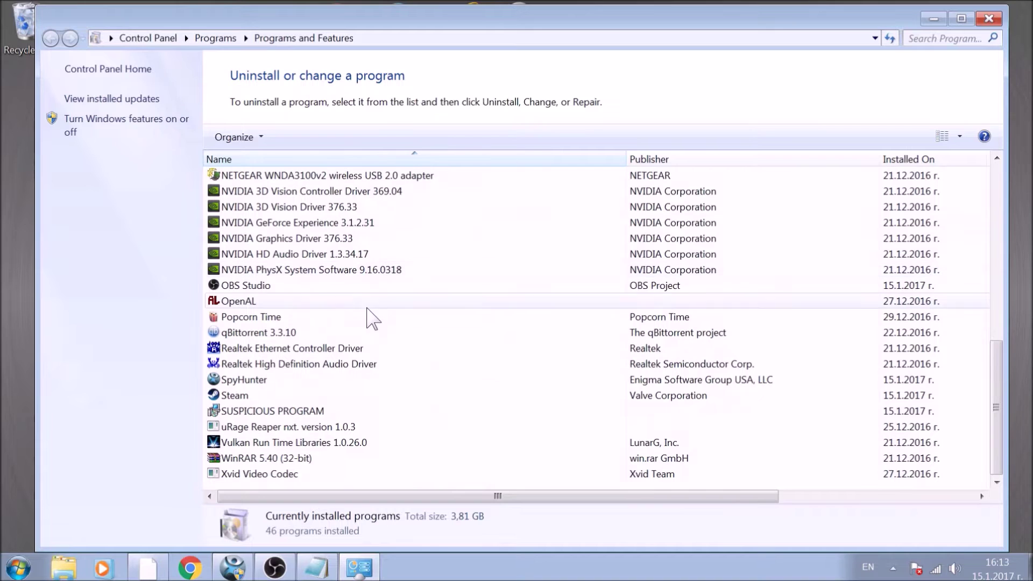
{"action": "left_click", "coordinate": [350, 412]}
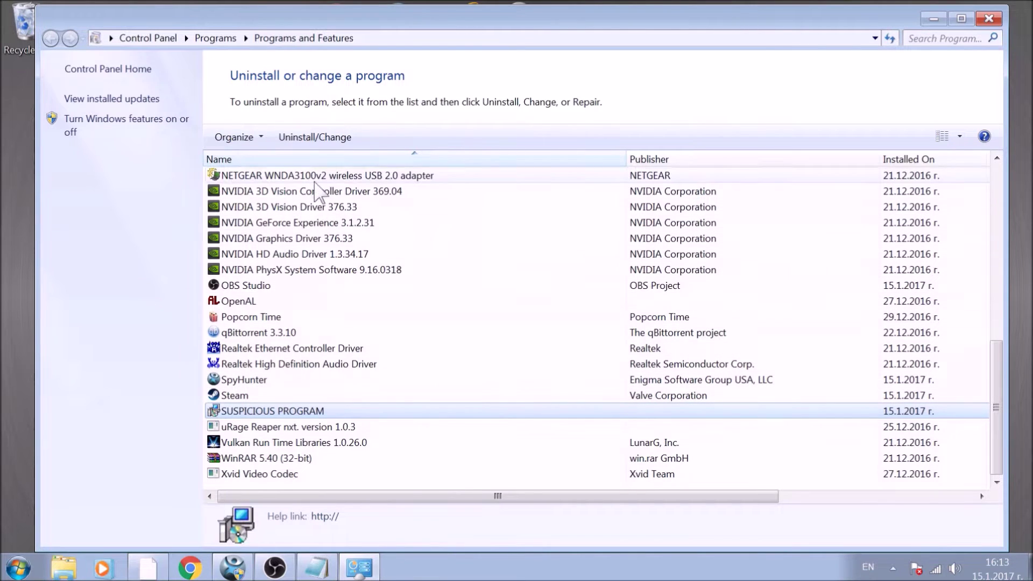
{"action": "left_click", "coordinate": [323, 141]}
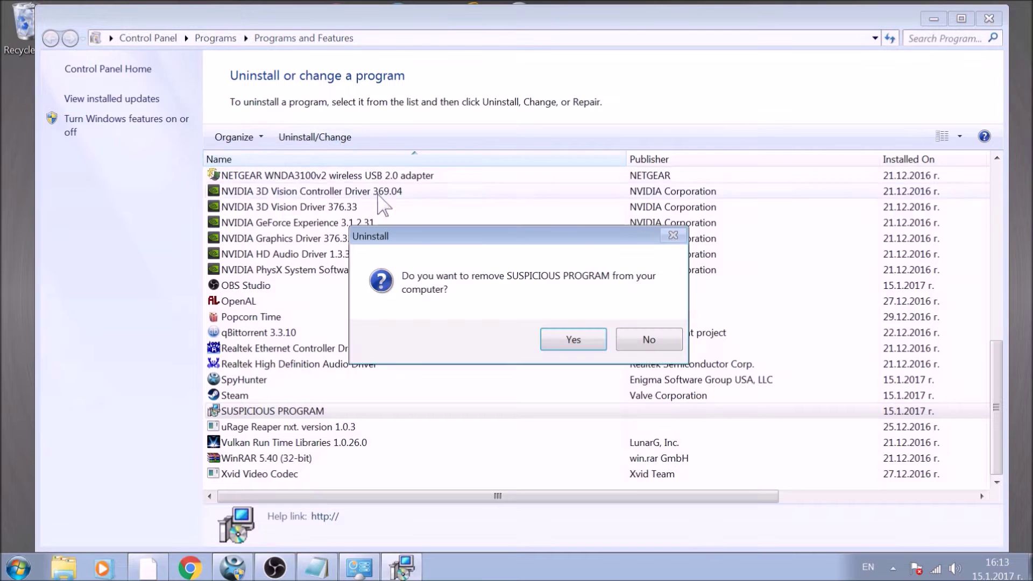
{"action": "left_click", "coordinate": [571, 338]}
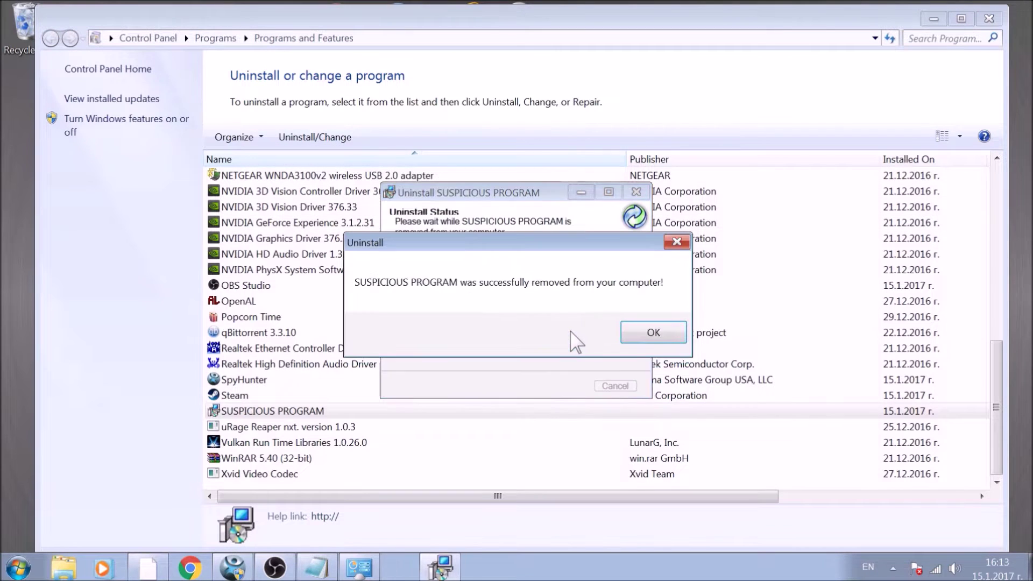
{"action": "left_click", "coordinate": [649, 333]}
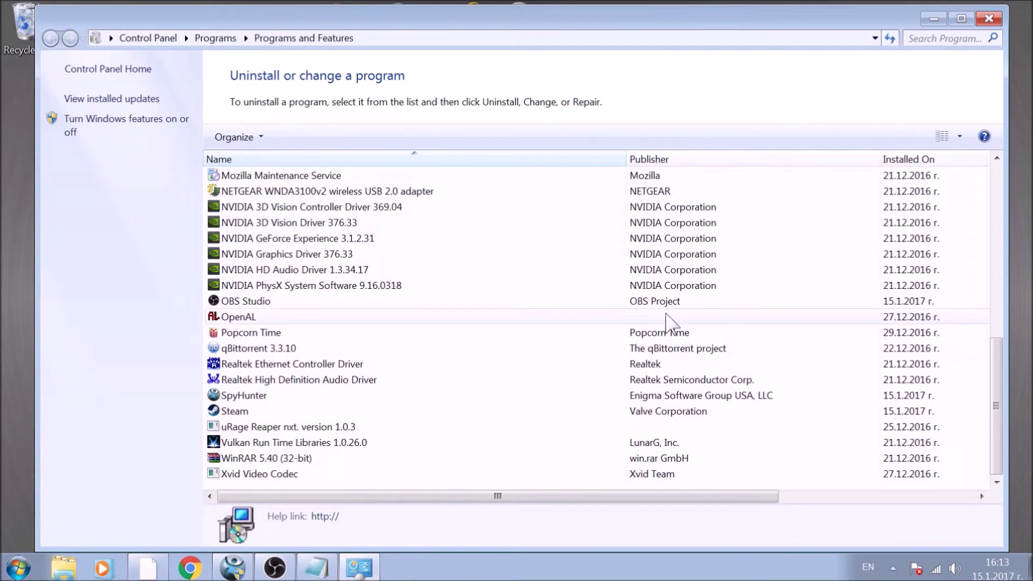
Close Programs and Features, launch Chrome and load chrome://net-internals/#dns.
{"action": "left_click", "coordinate": [990, 19]}
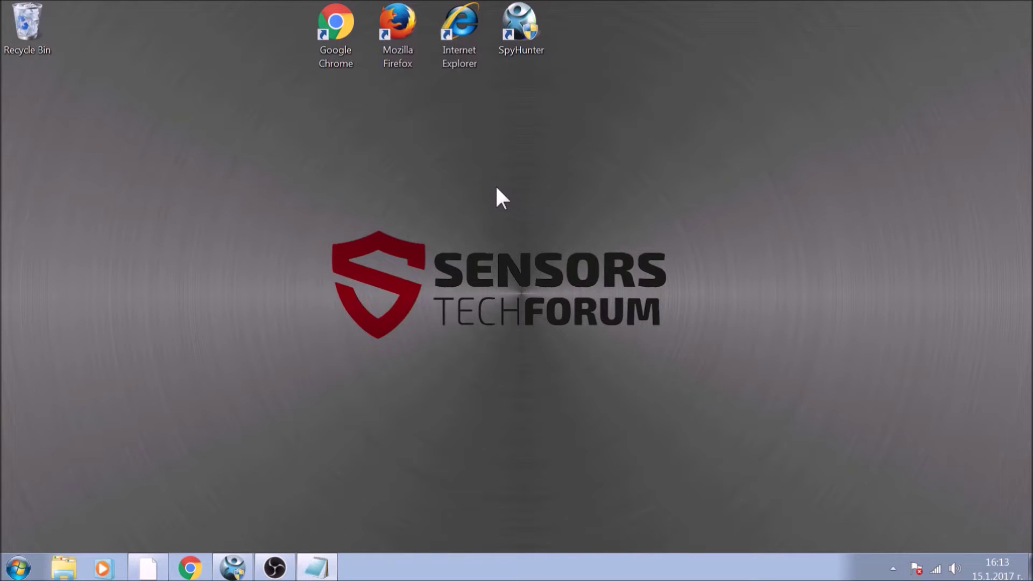
{"action": "double_click", "coordinate": [348, 34]}
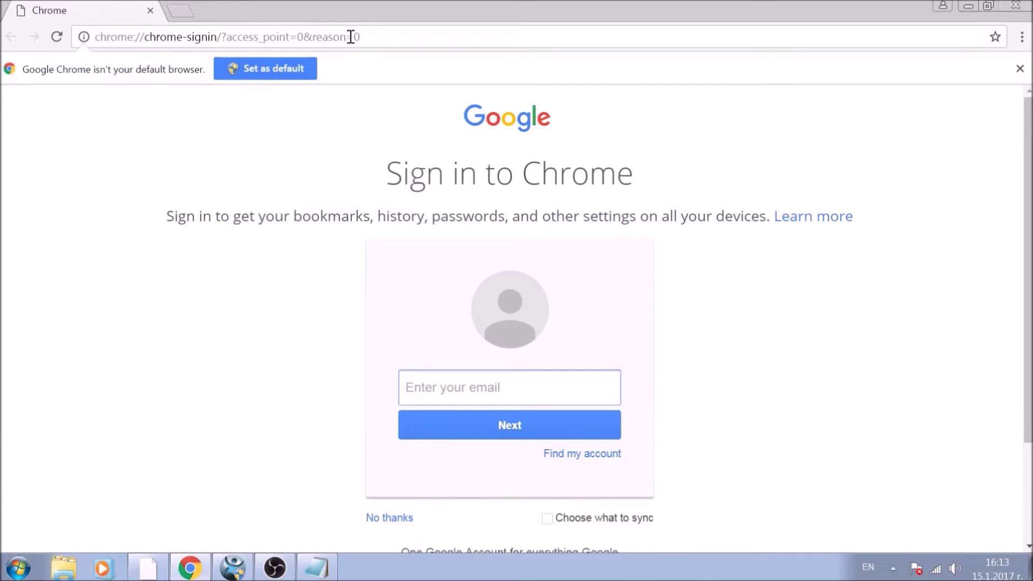
{"action": "left_click", "coordinate": [362, 37]}
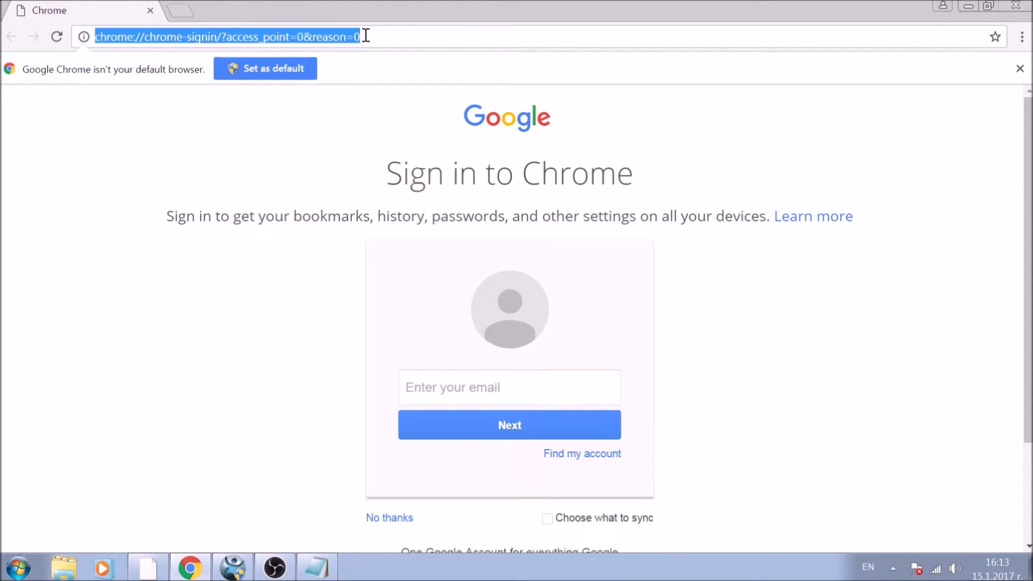
{"action": "type", "text": "CHROME"}
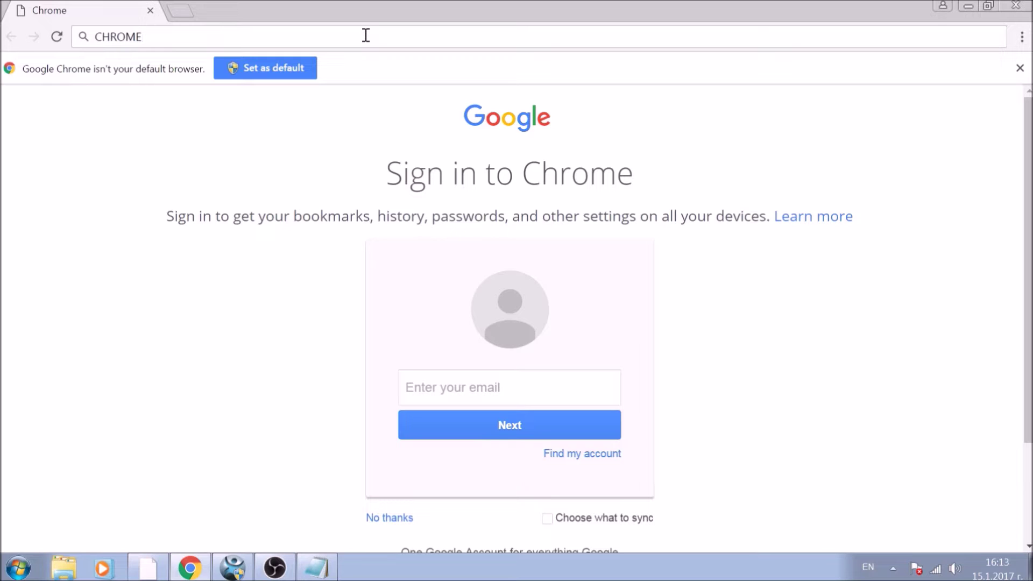
{"action": "type", "text": "://NE"}
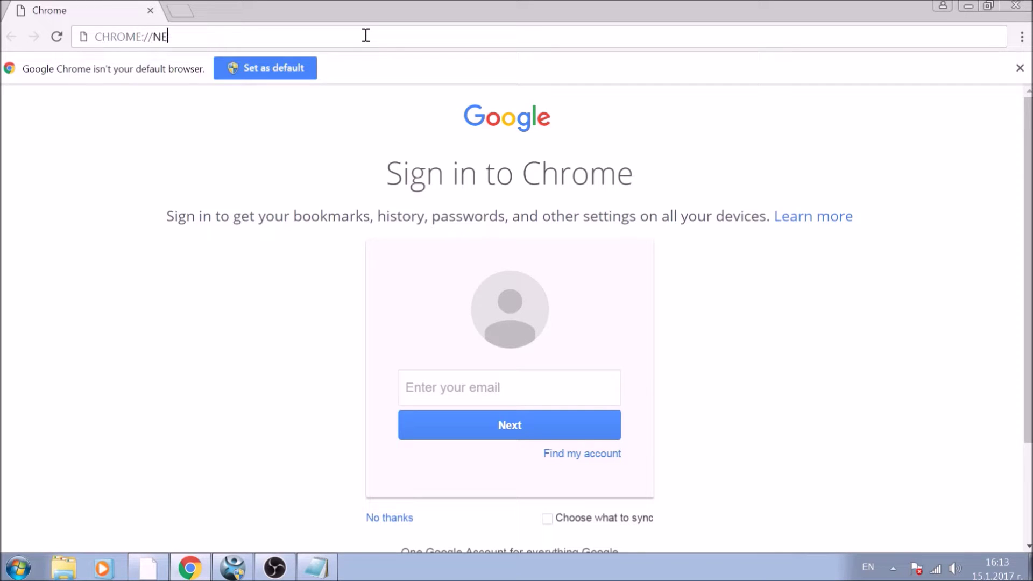
{"action": "type", "text": "T-INTER"}
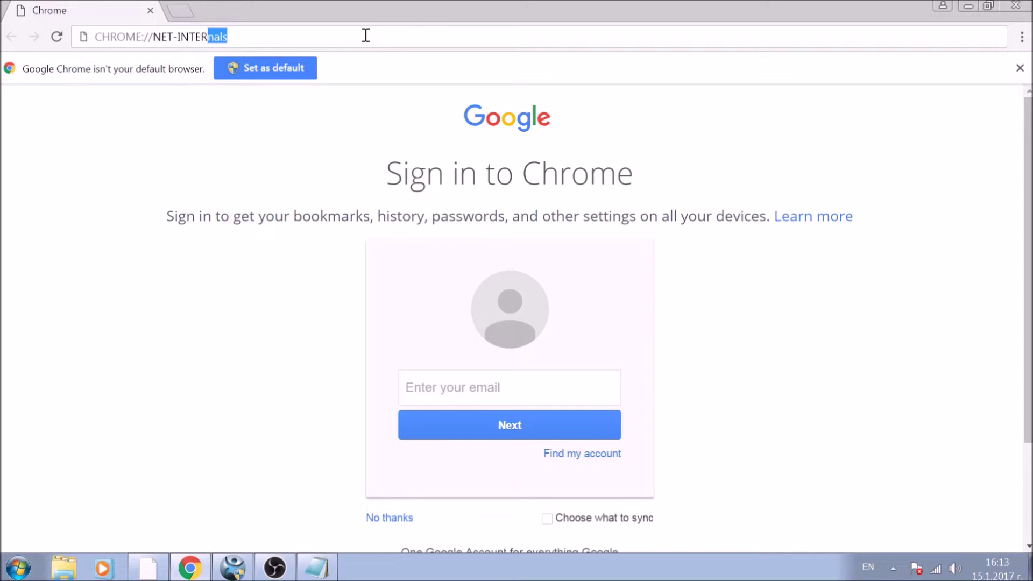
{"action": "type", "text": "NALS/#DNS"}
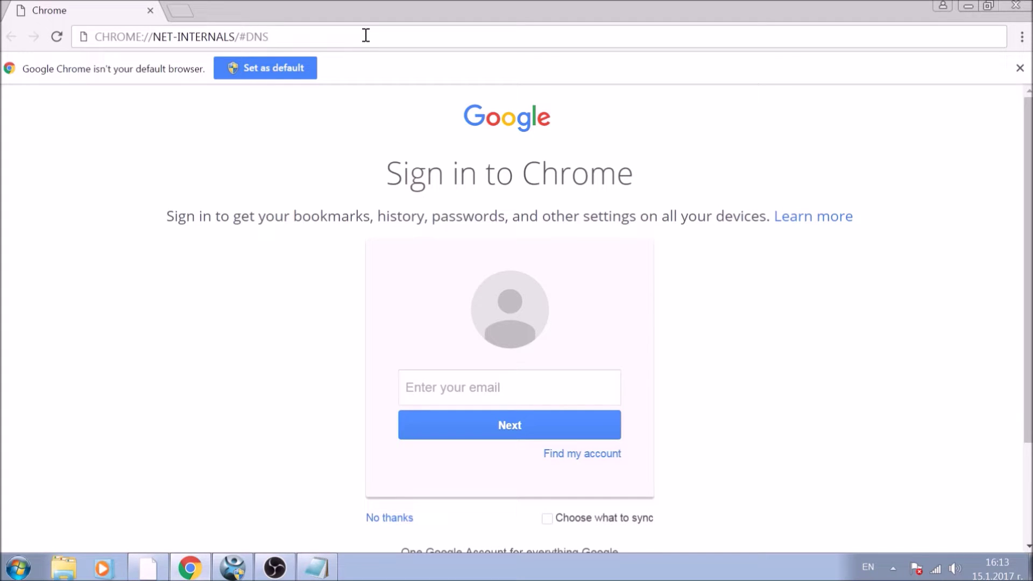
{"action": "key", "text": "Return"}
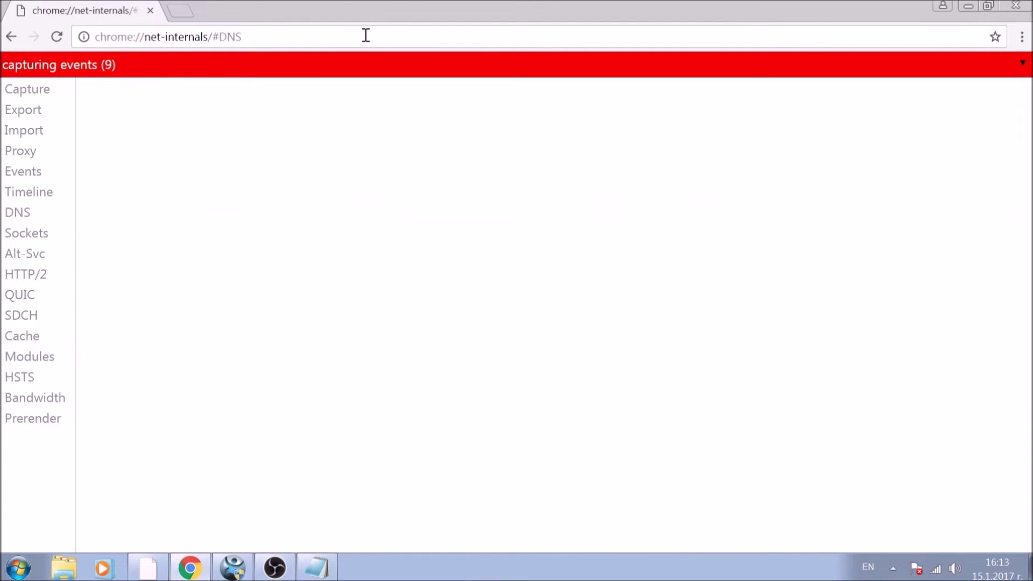
Clear Chrome's DNS host resolver cache, then view the HTTP cache statistics page.
{"action": "left_click", "coordinate": [21, 215]}
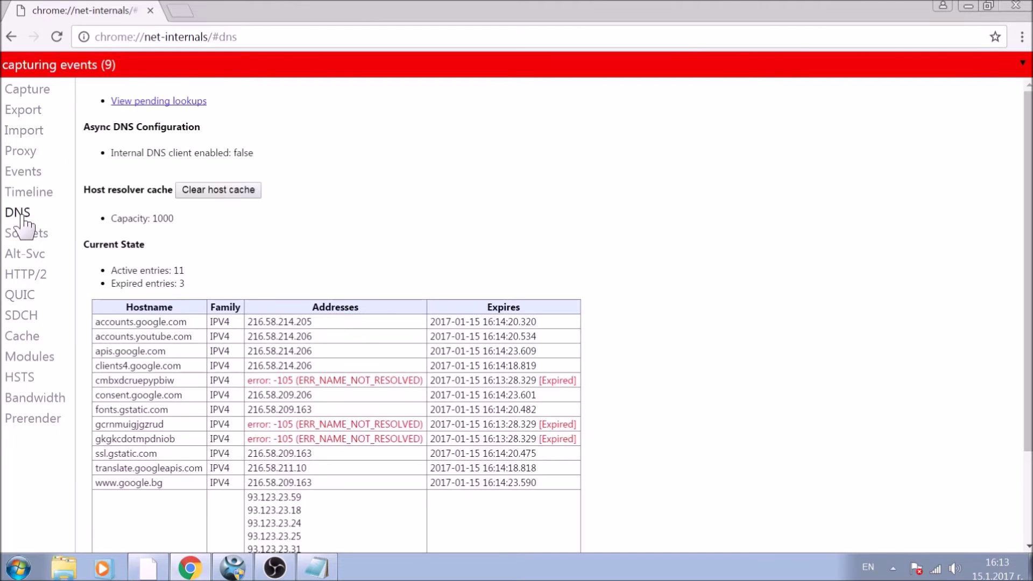
{"action": "left_click", "coordinate": [221, 194]}
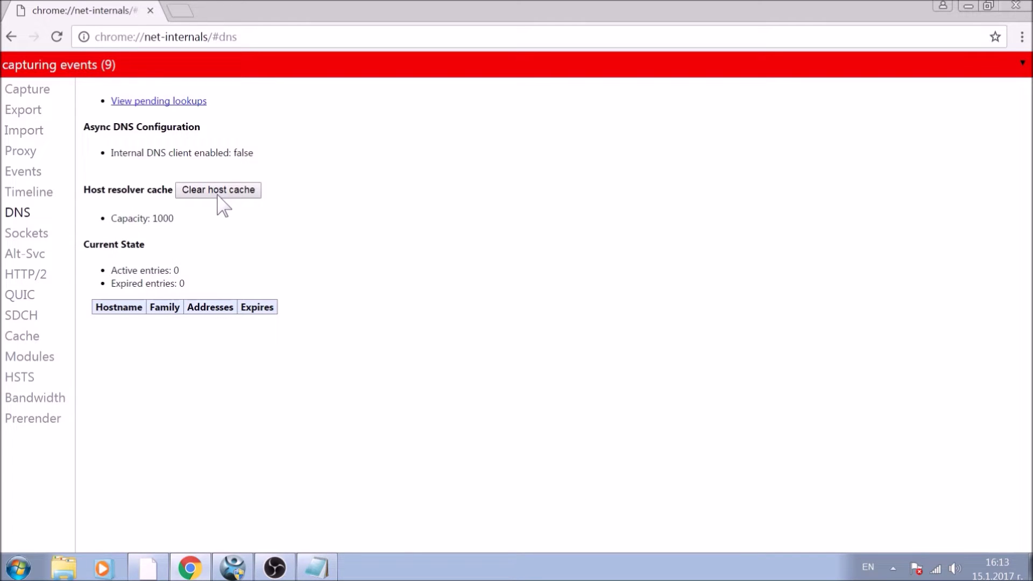
{"action": "left_click", "coordinate": [44, 337]}
{"action": "scroll", "coordinate": [113, 312], "scroll_direction": "down", "scroll_amount": 6}
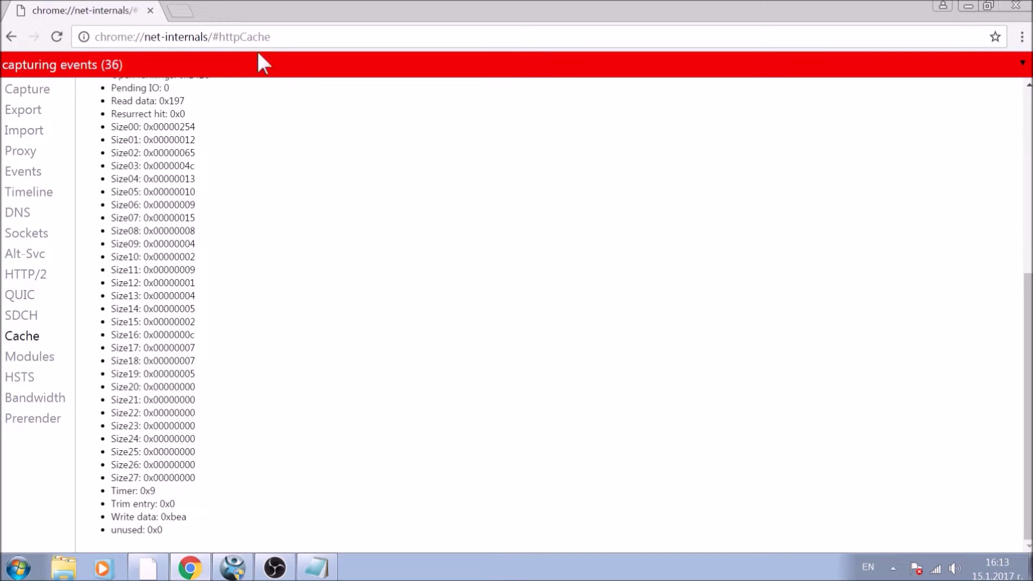
Load chrome://settings/clearBrowserData from the address bar.
{"action": "left_click", "coordinate": [269, 36]}
{"action": "type", "text": "CH"}
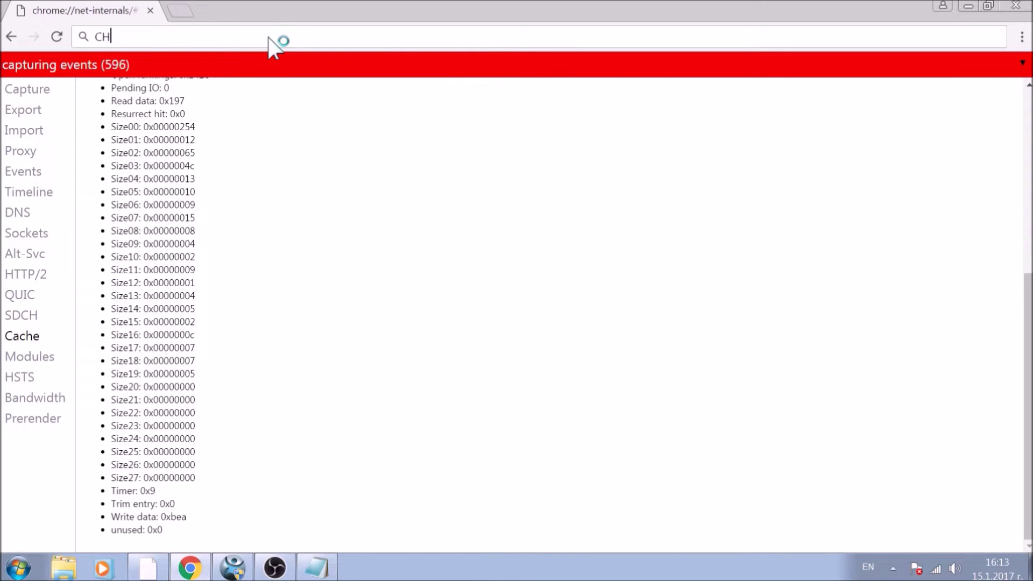
{"action": "type", "text": "ROME://"}
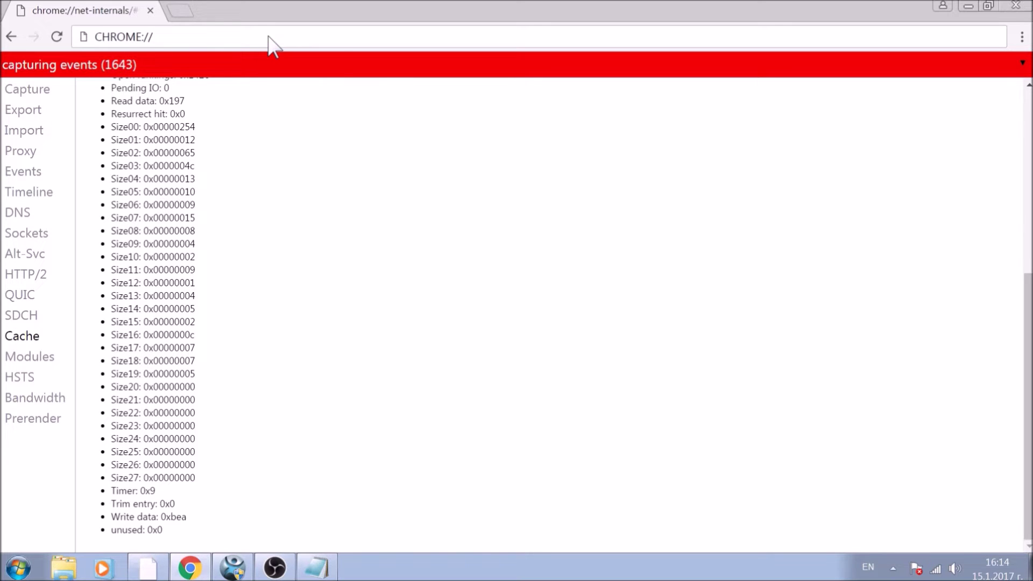
{"action": "type", "text": "SETTI"}
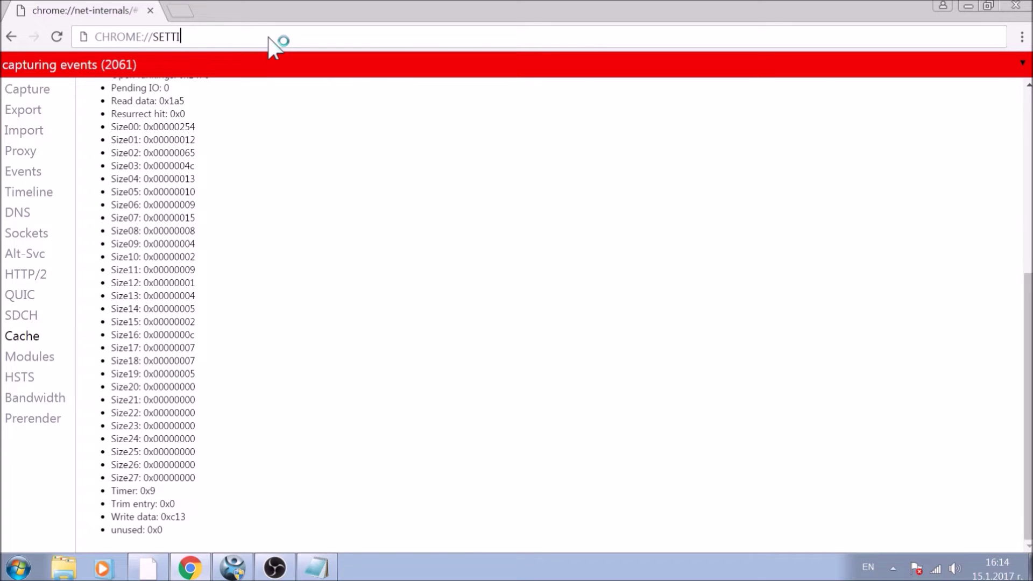
{"action": "type", "text": "NGS/CLEA"}
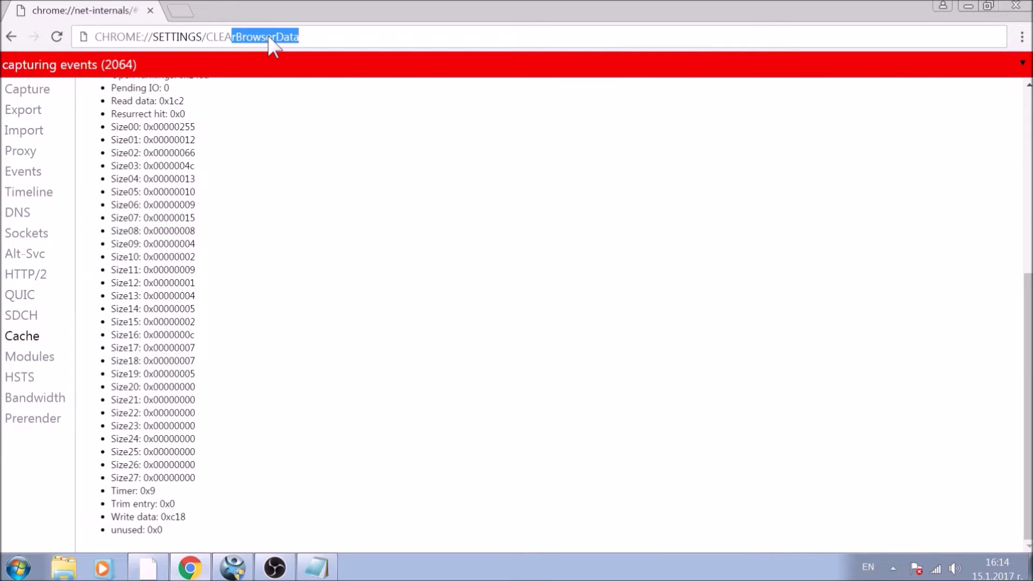
{"action": "type", "text": "RBROWSERDATA"}
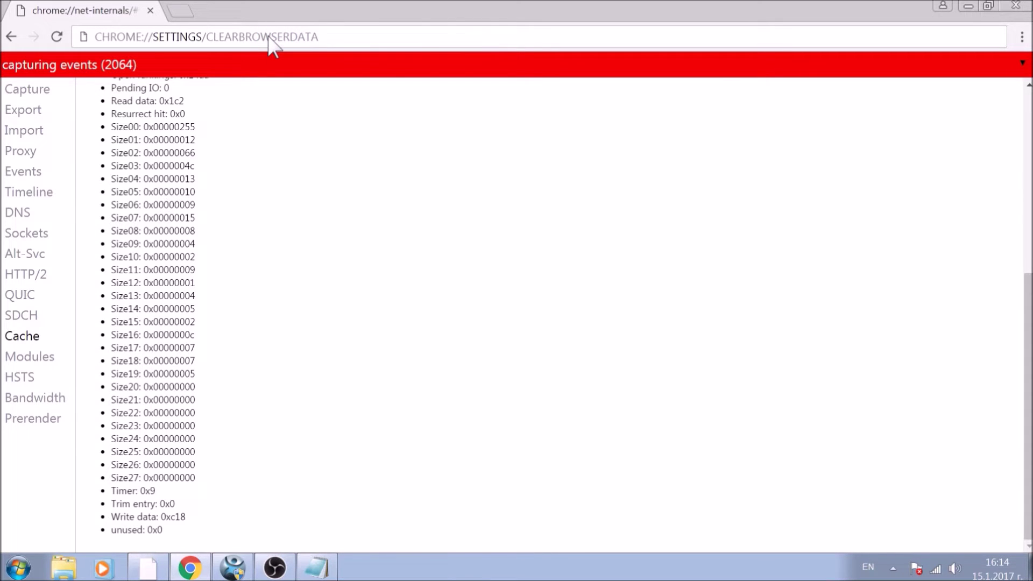
{"action": "key", "text": "Return"}
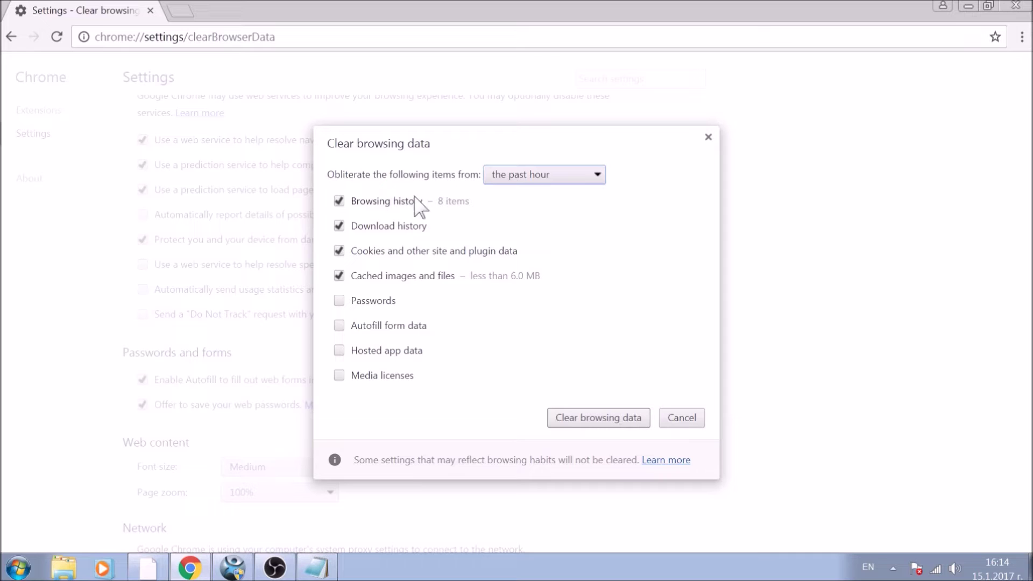
Clear browsing data from the beginning of time with passwords, autofill, hosted app data and media licenses ticked.
{"action": "left_click", "coordinate": [592, 179]}
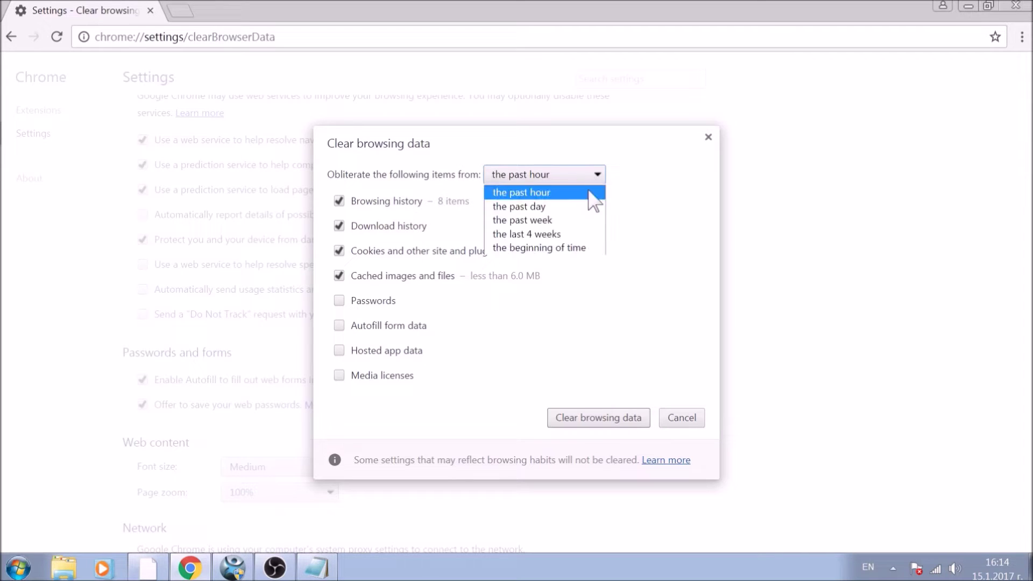
{"action": "left_click", "coordinate": [578, 249]}
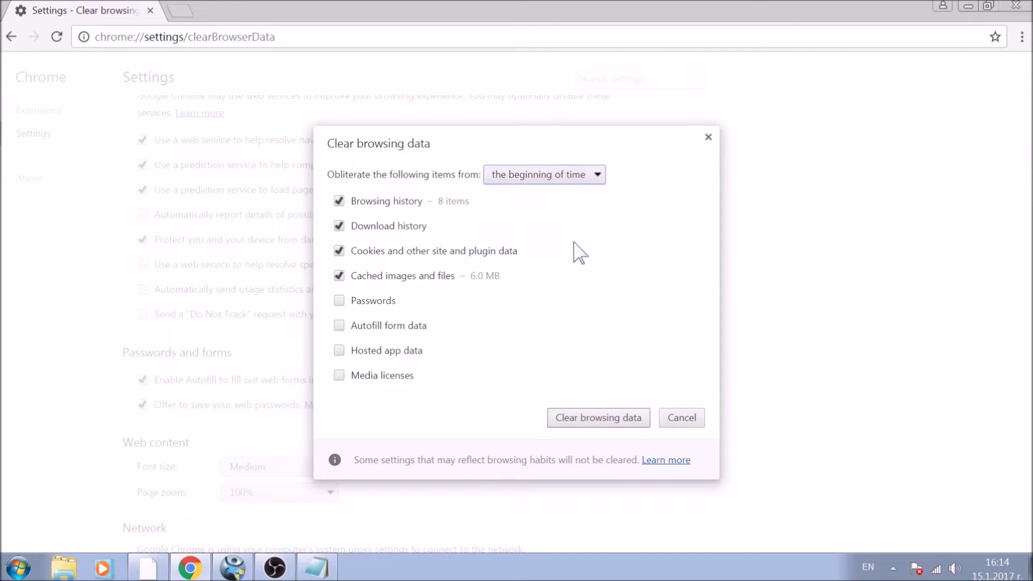
{"action": "left_click", "coordinate": [381, 301]}
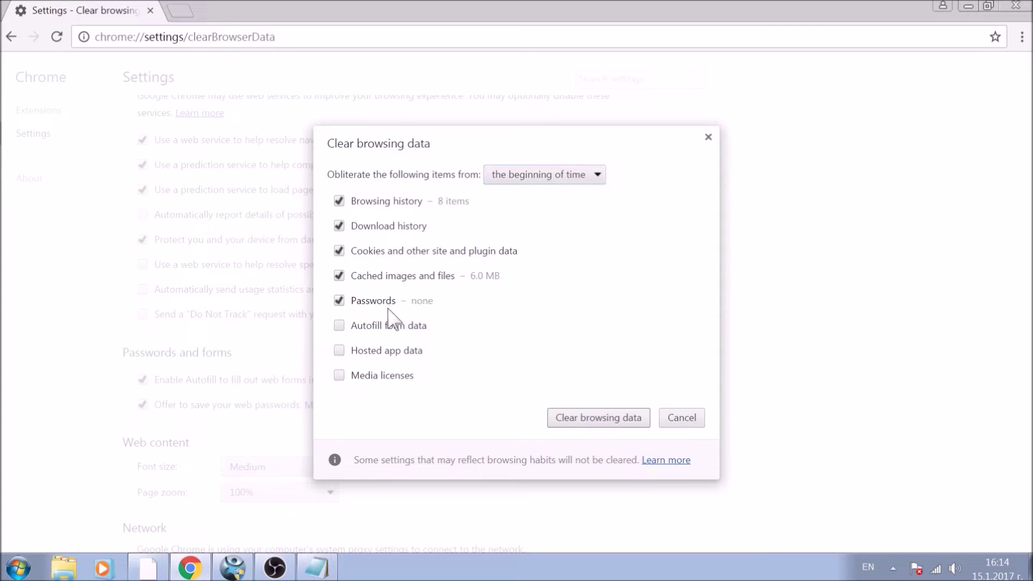
{"action": "left_click", "coordinate": [392, 326]}
{"action": "left_click", "coordinate": [391, 351]}
{"action": "left_click", "coordinate": [393, 378]}
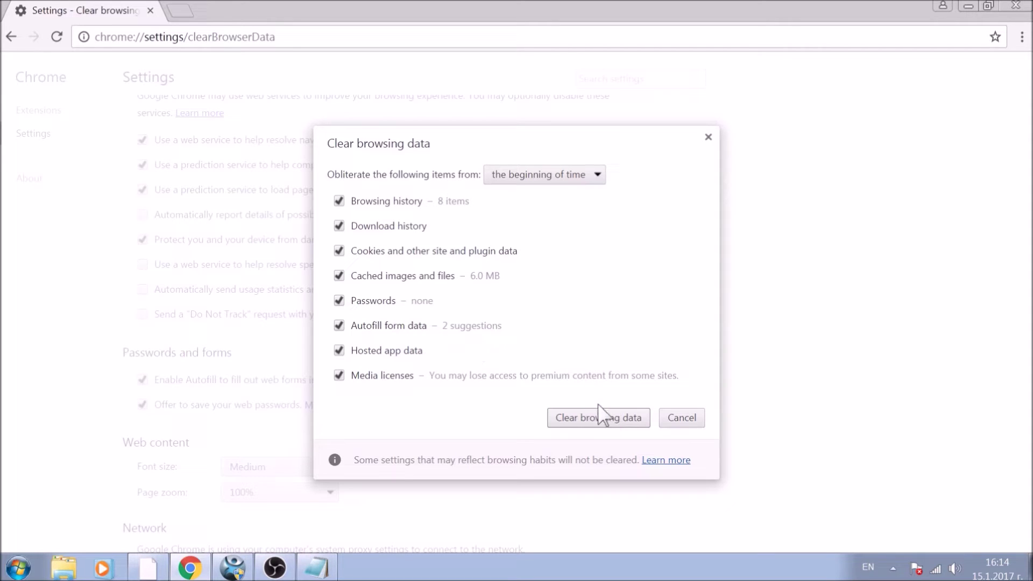
{"action": "left_click", "coordinate": [607, 419]}
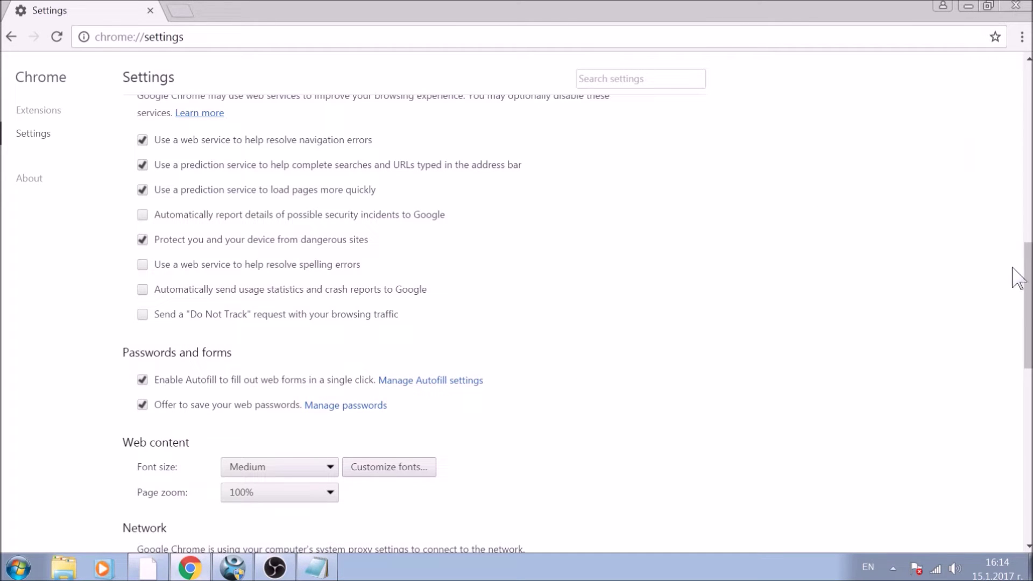
Reset Chrome's settings to their original defaults and close the browser.
{"action": "left_click_drag", "start_coordinate": [1029, 318], "coordinate": [1009, 509]}
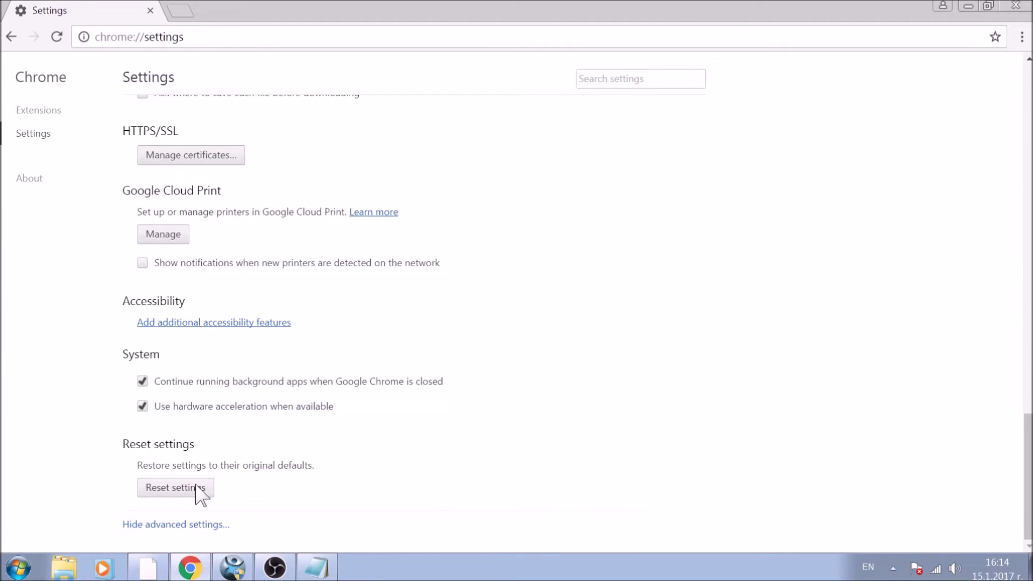
{"action": "left_click", "coordinate": [172, 490]}
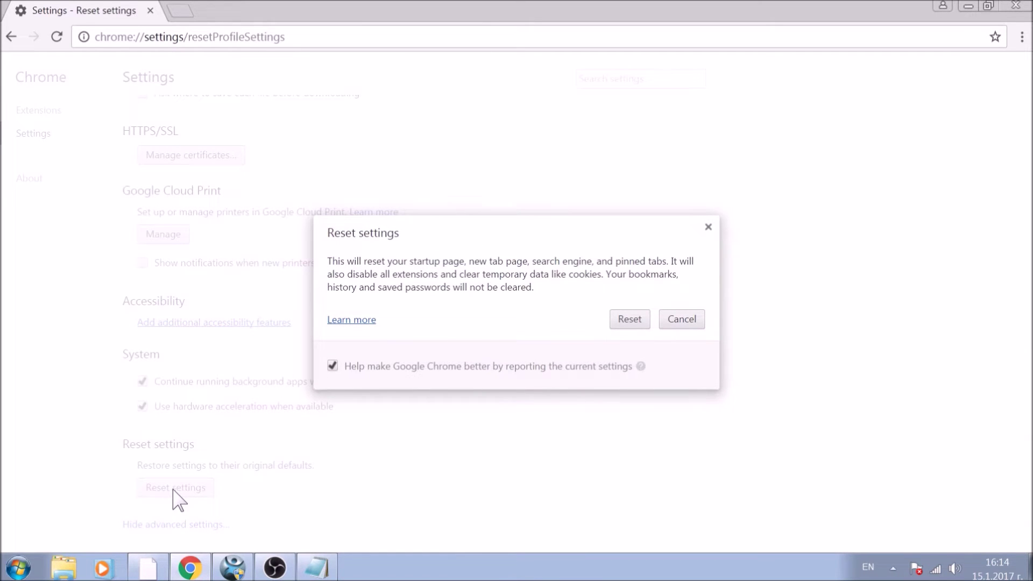
{"action": "left_click", "coordinate": [632, 320]}
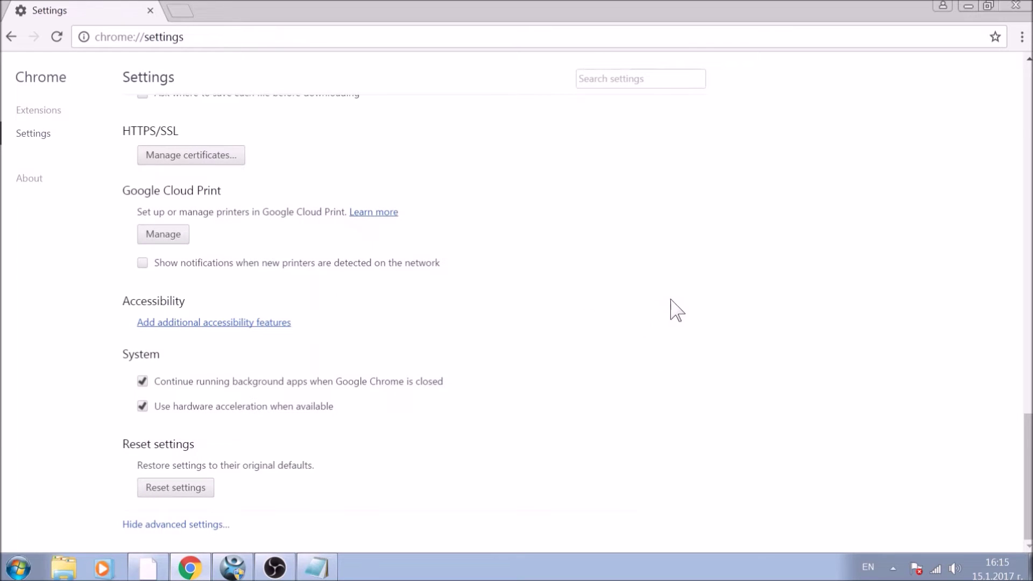
{"action": "left_click", "coordinate": [1016, 6]}
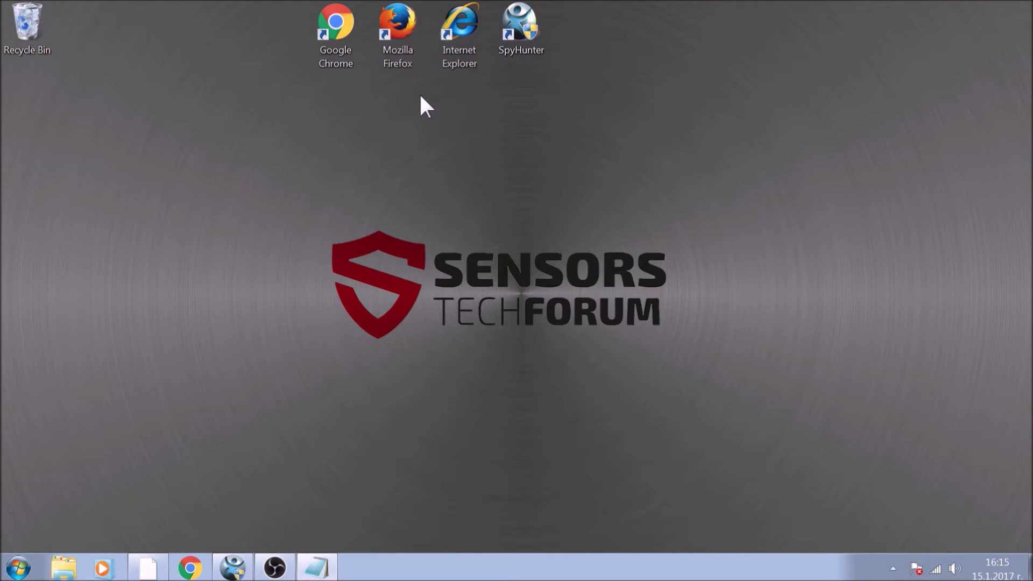
Launch Firefox from the desktop and open its Options page with Alt+T, O.
{"action": "double_click", "coordinate": [404, 58]}
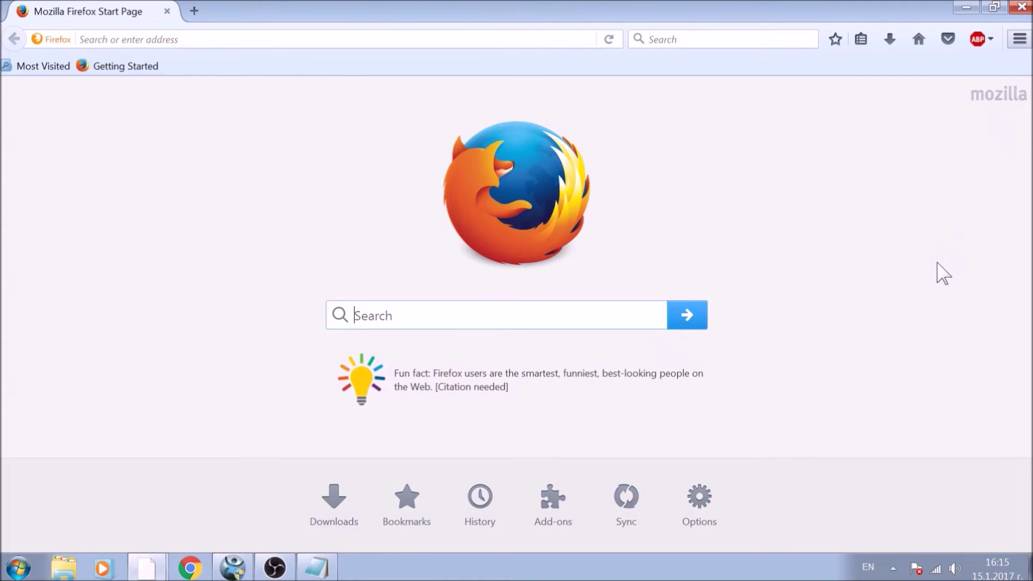
{"action": "key", "text": "alt+t"}
{"action": "key", "text": "o"}
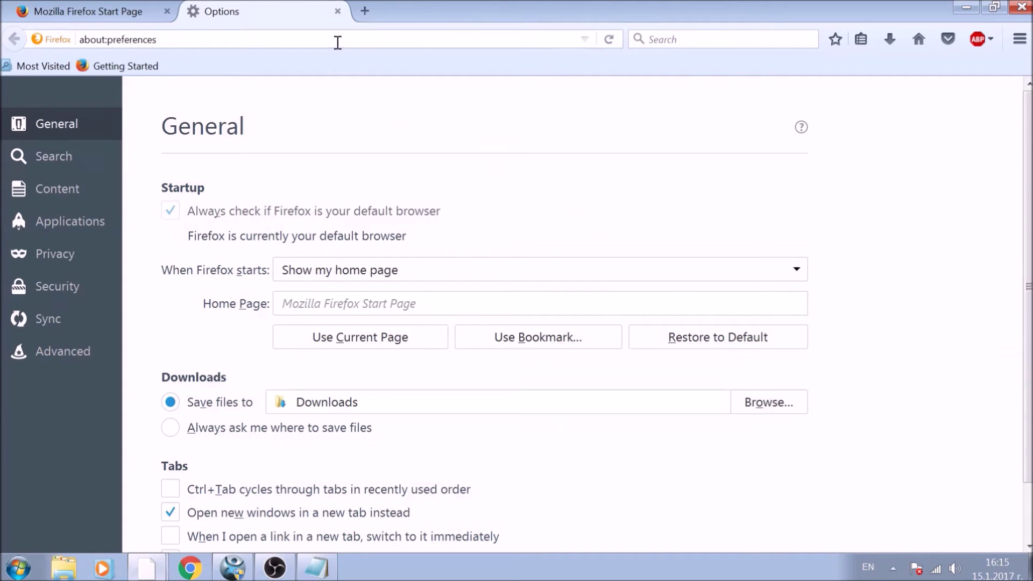
{"action": "left_click", "coordinate": [337, 43]}
Load about:support and run Refresh Firefox, confirming the refresh.
{"action": "key", "text": "ctrl+a"}
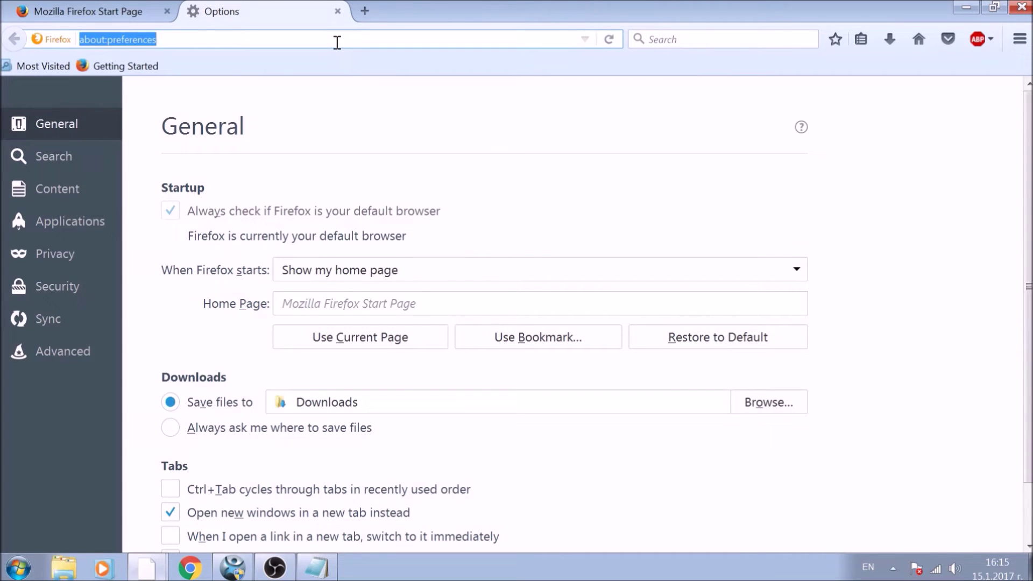
{"action": "type", "text": "ABO"}
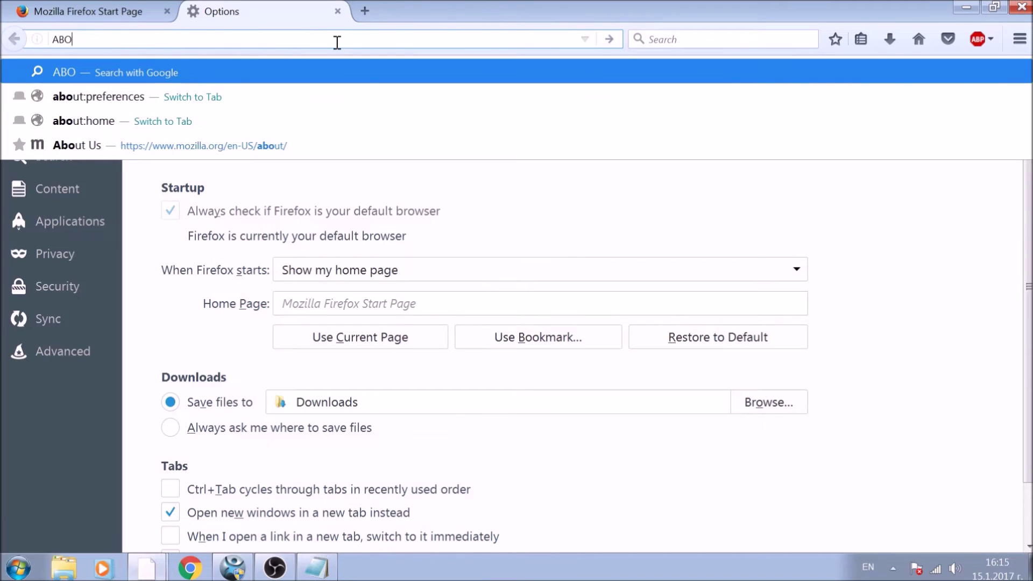
{"action": "type", "text": "UT:"}
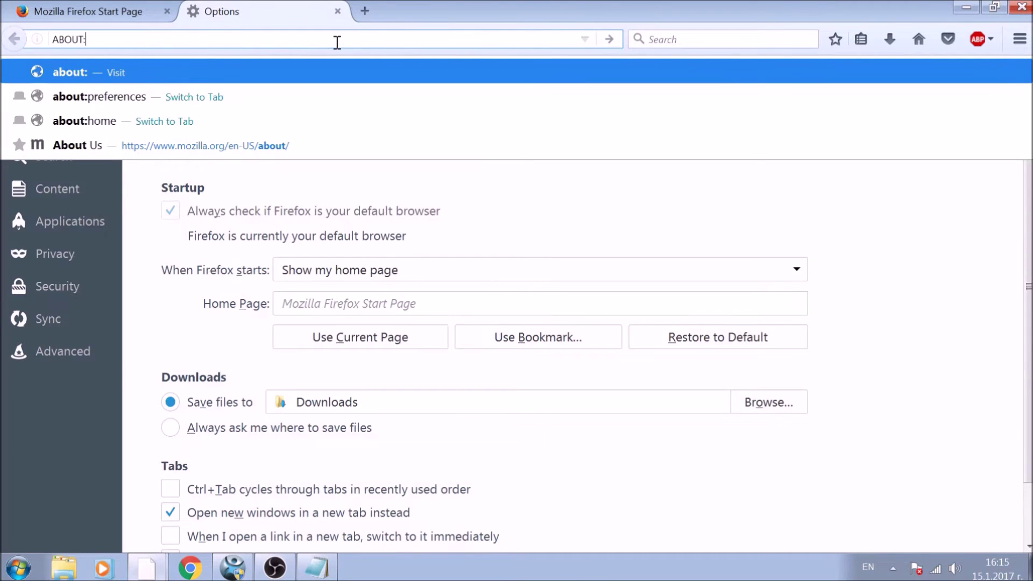
{"action": "type", "text": "SUPPORT"}
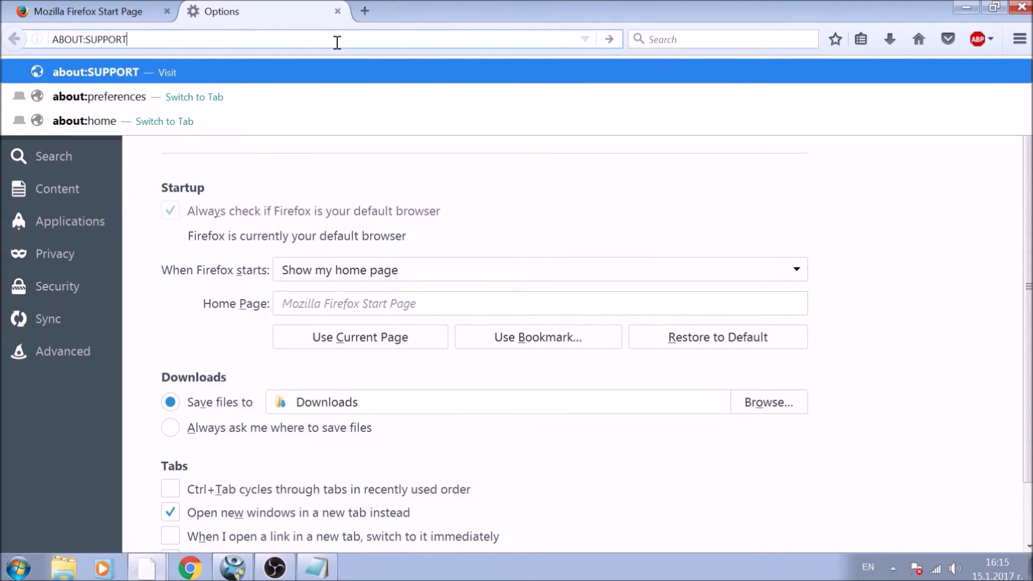
{"action": "key", "text": "Return"}
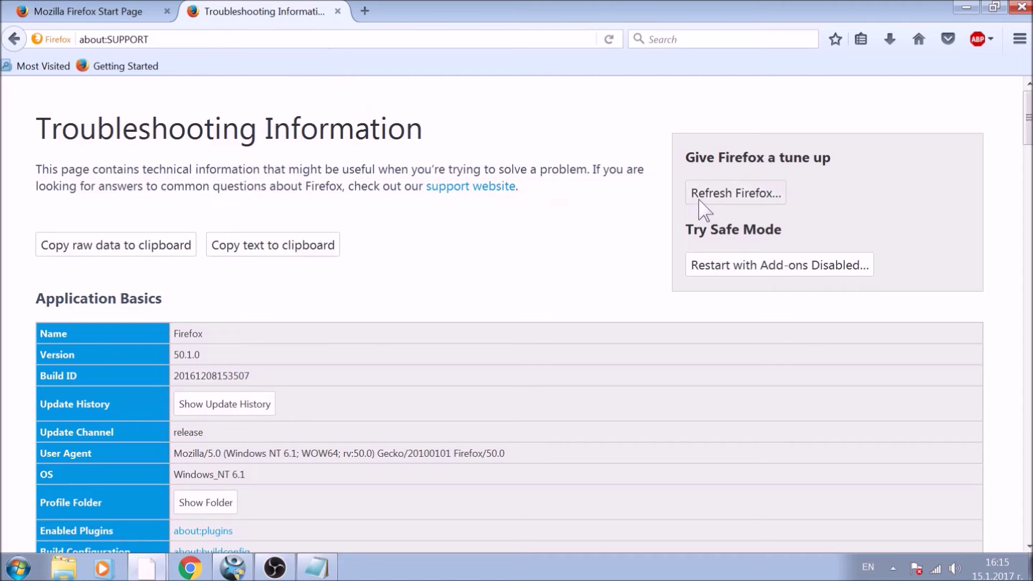
{"action": "left_click", "coordinate": [704, 210]}
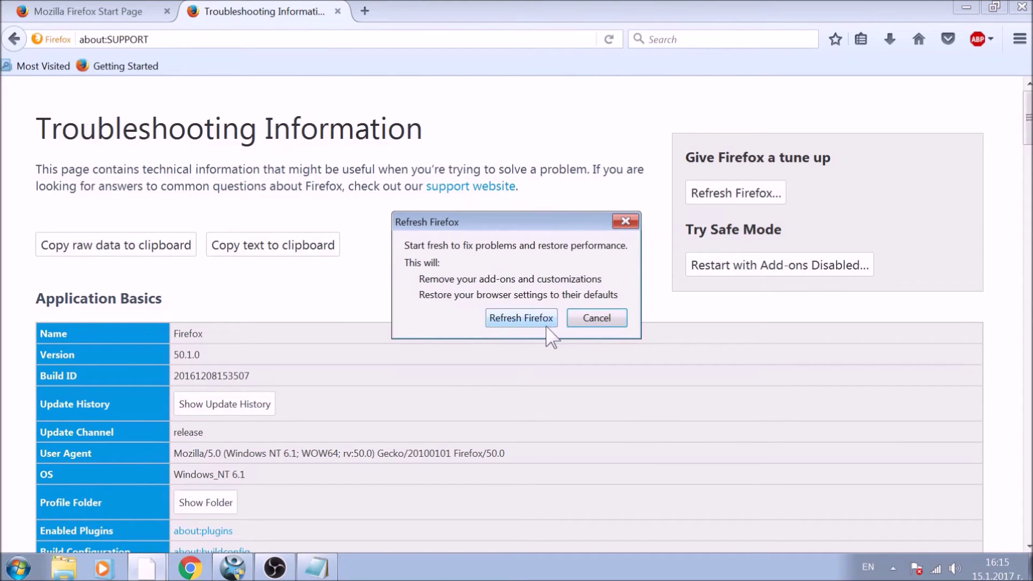
{"action": "left_click", "coordinate": [546, 328]}
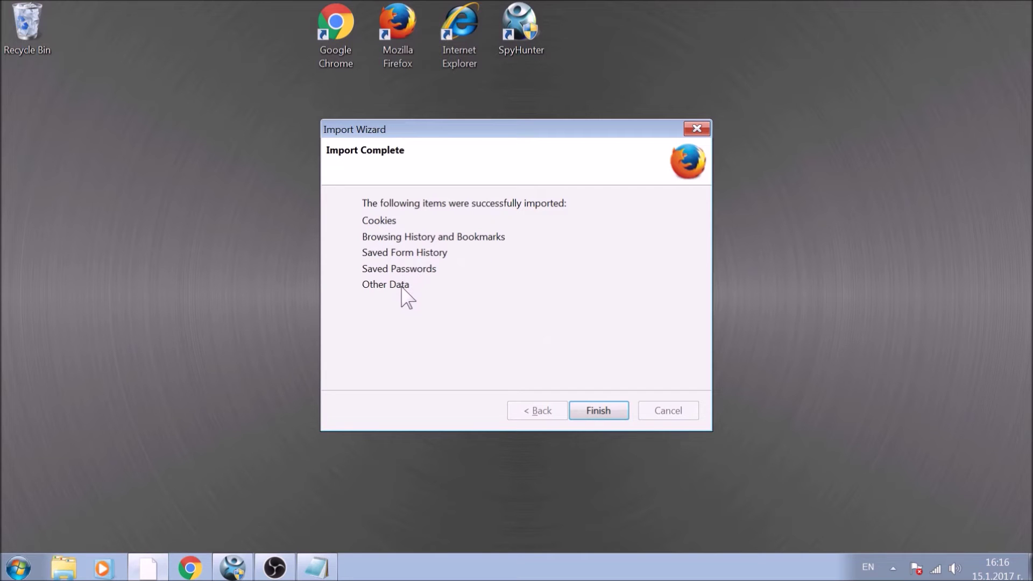
Finish the Import Wizard, check the disabled Avast extensions in Add-ons, then close Firefox's three tabs.
{"action": "key", "text": "Return"}
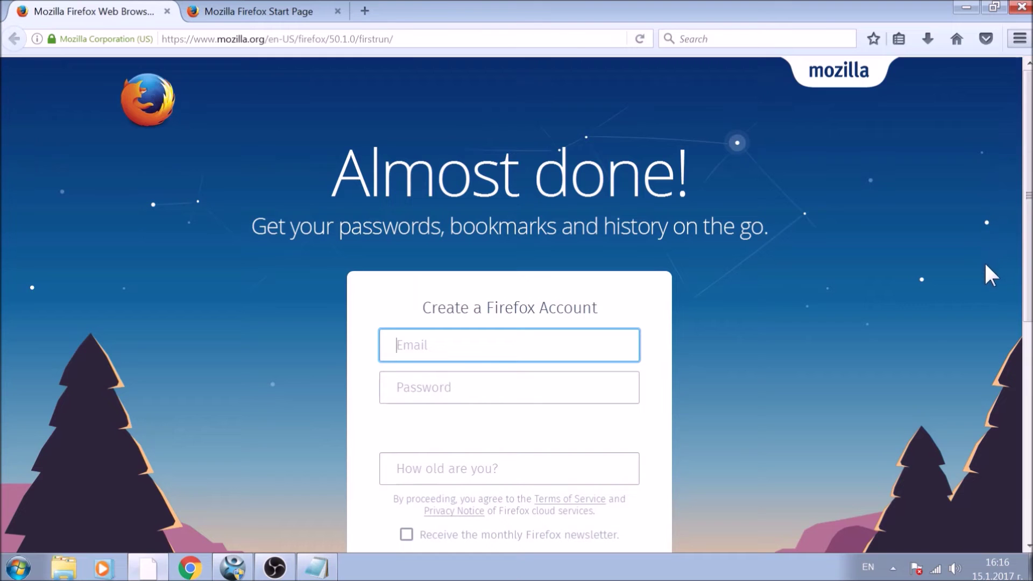
{"action": "key", "text": "ctrl+shift+a"}
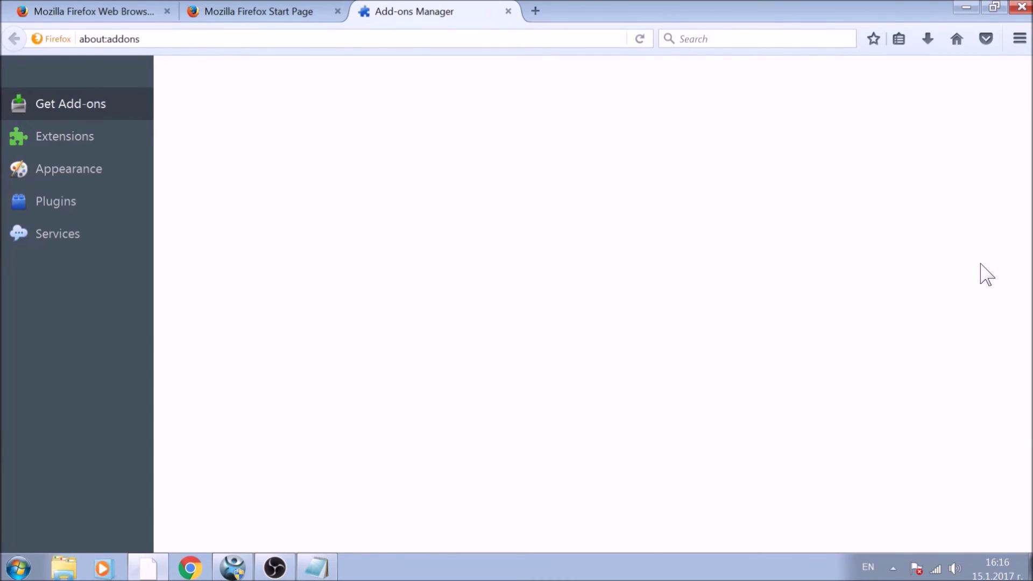
{"action": "left_click", "coordinate": [122, 152]}
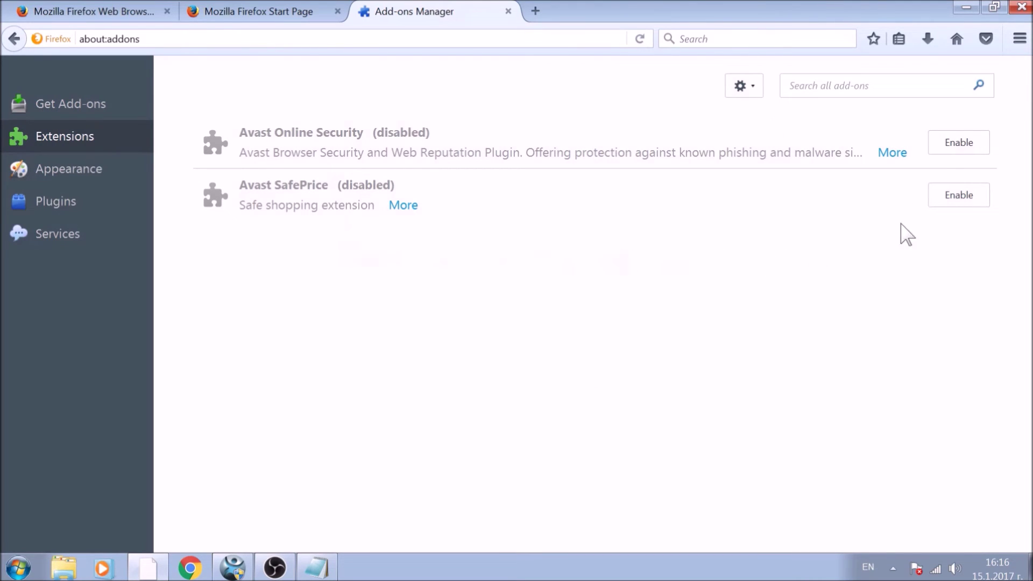
{"action": "left_click", "coordinate": [1028, 8]}
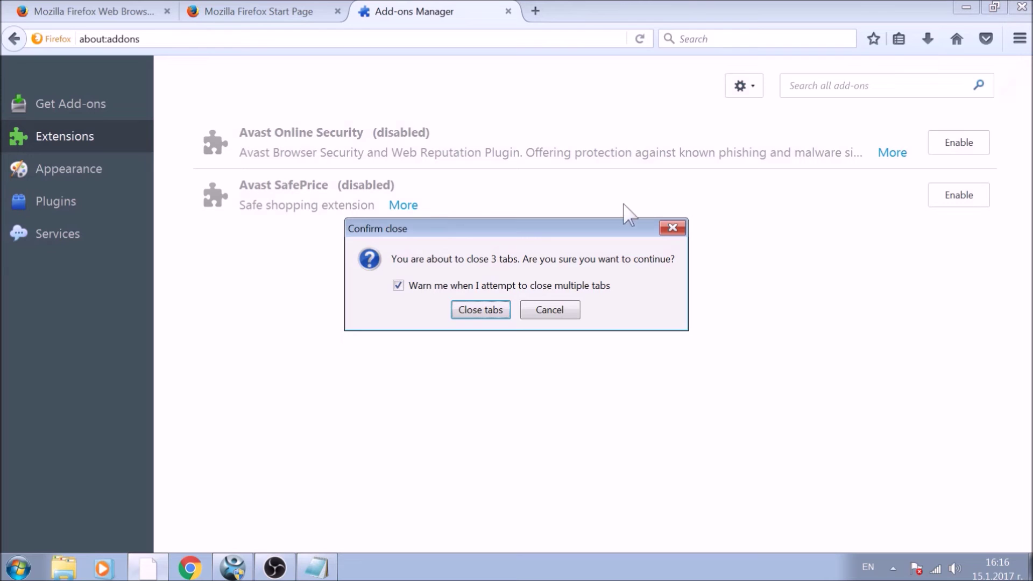
{"action": "left_click", "coordinate": [505, 311]}
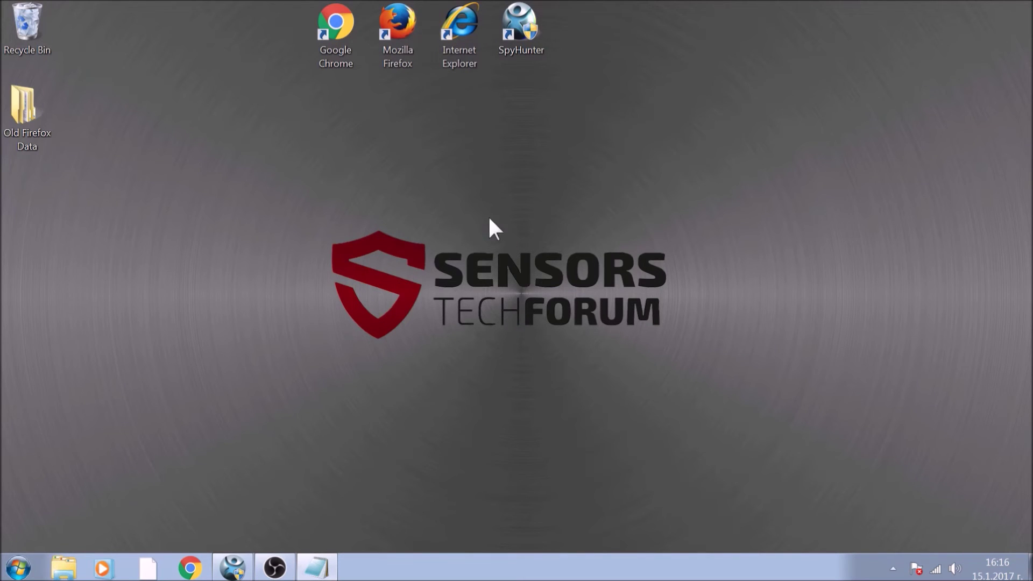
Launch Internet Explorer and set the home page to about:blank in Internet Options.
{"action": "double_click", "coordinate": [460, 53]}
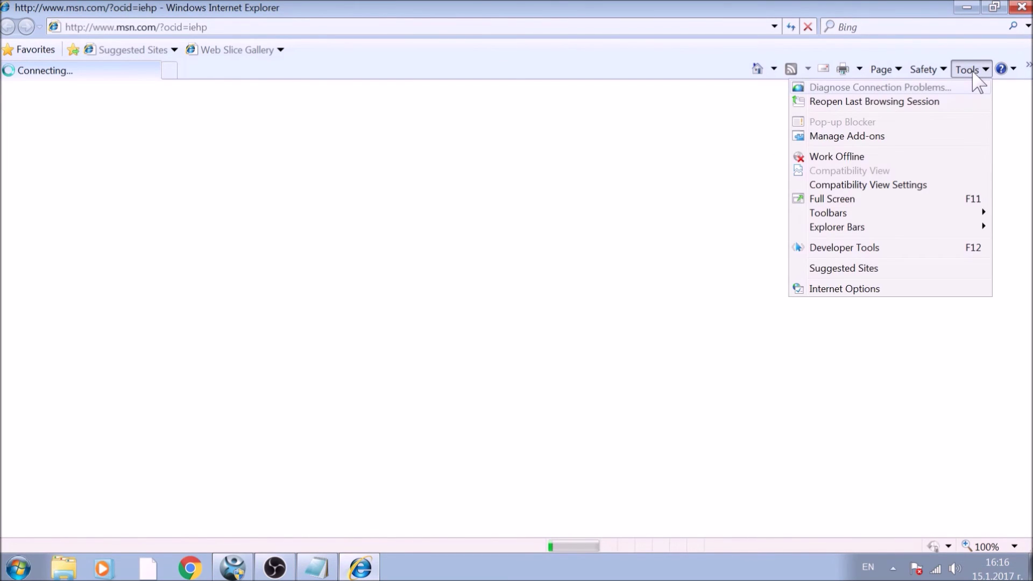
{"action": "left_click", "coordinate": [878, 290]}
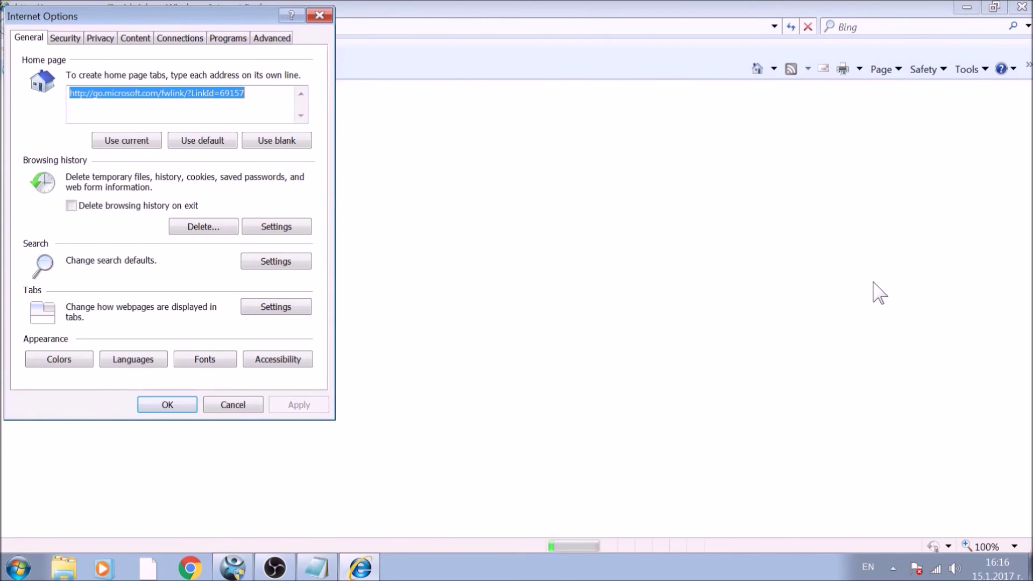
{"action": "left_click", "coordinate": [285, 144]}
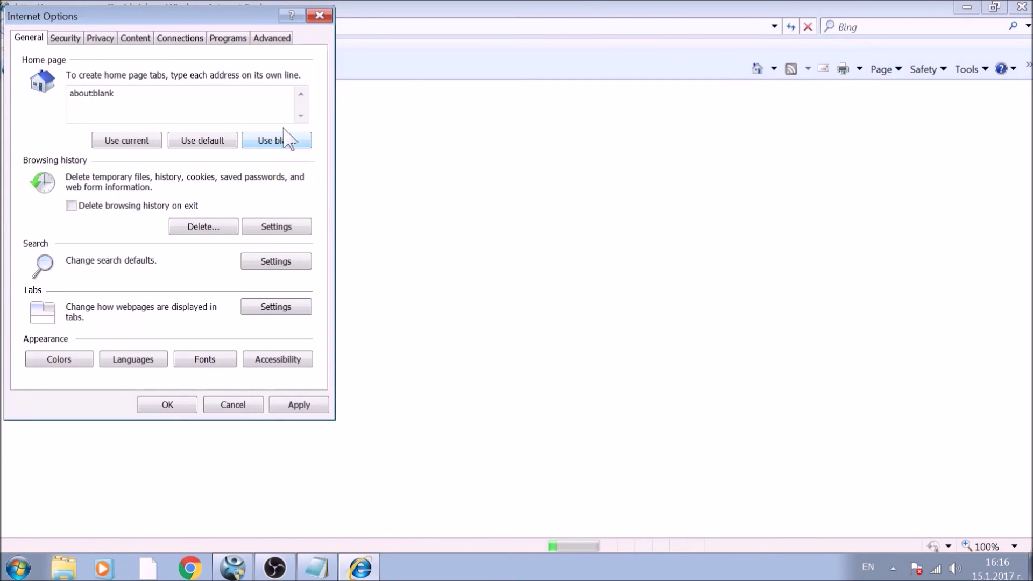
Reset Internet Explorer from the Advanced tab with Delete personal settings ticked, then close it.
{"action": "left_click", "coordinate": [273, 40]}
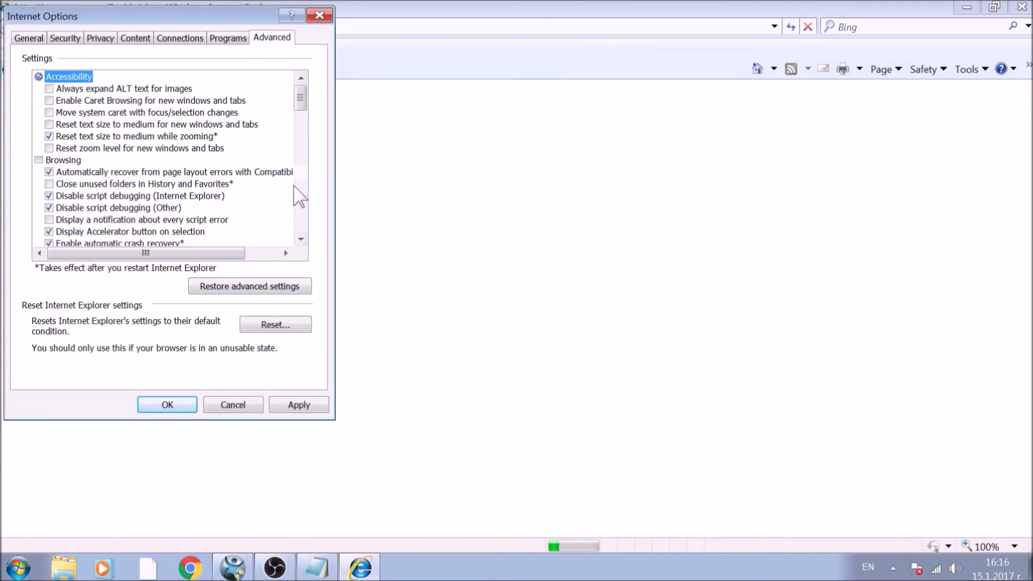
{"action": "left_click", "coordinate": [303, 329]}
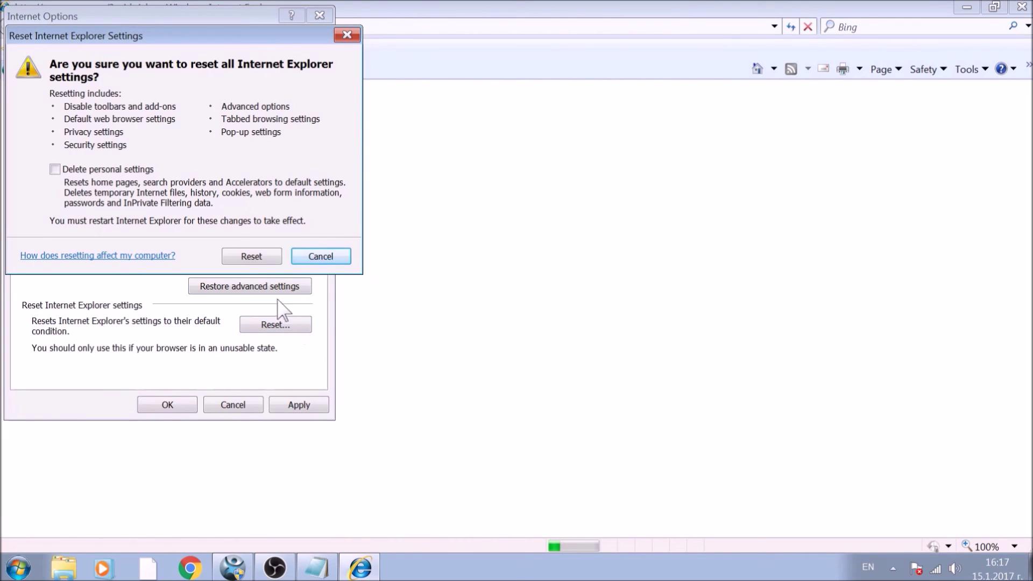
{"action": "left_click", "coordinate": [113, 171]}
{"action": "left_click", "coordinate": [240, 258]}
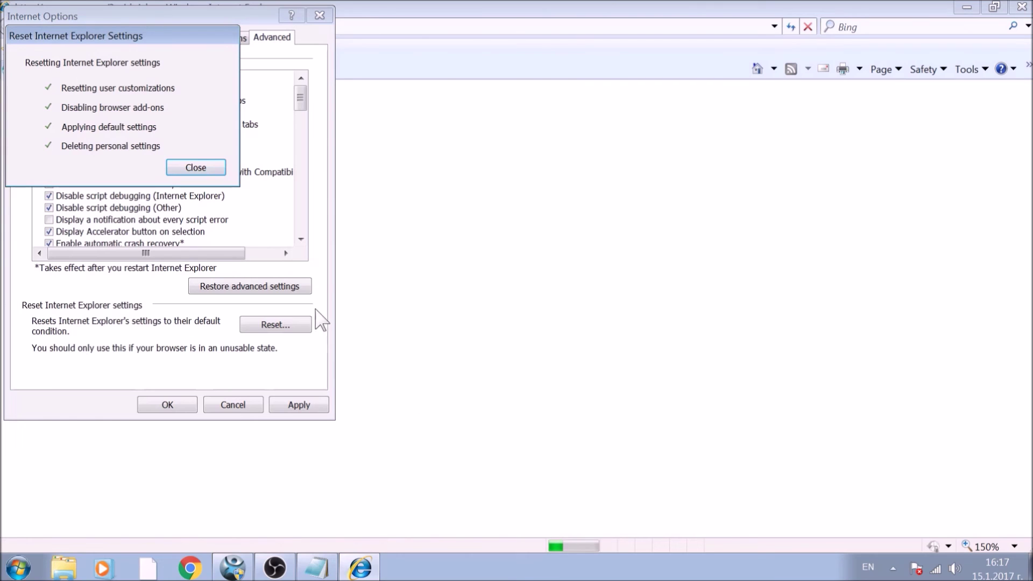
{"action": "left_click", "coordinate": [217, 174]}
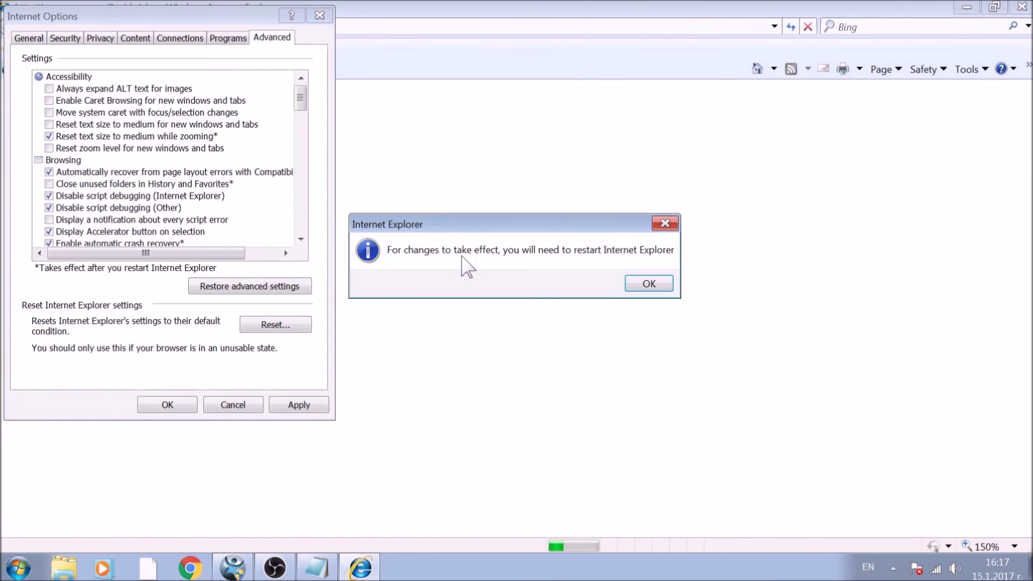
{"action": "left_click", "coordinate": [639, 280]}
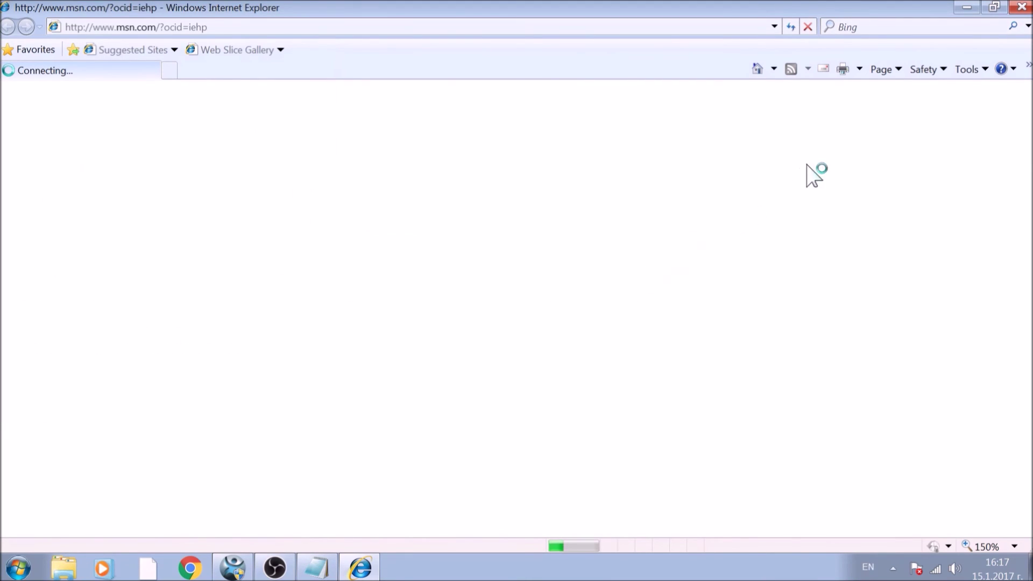
{"action": "left_click", "coordinate": [1023, 7]}
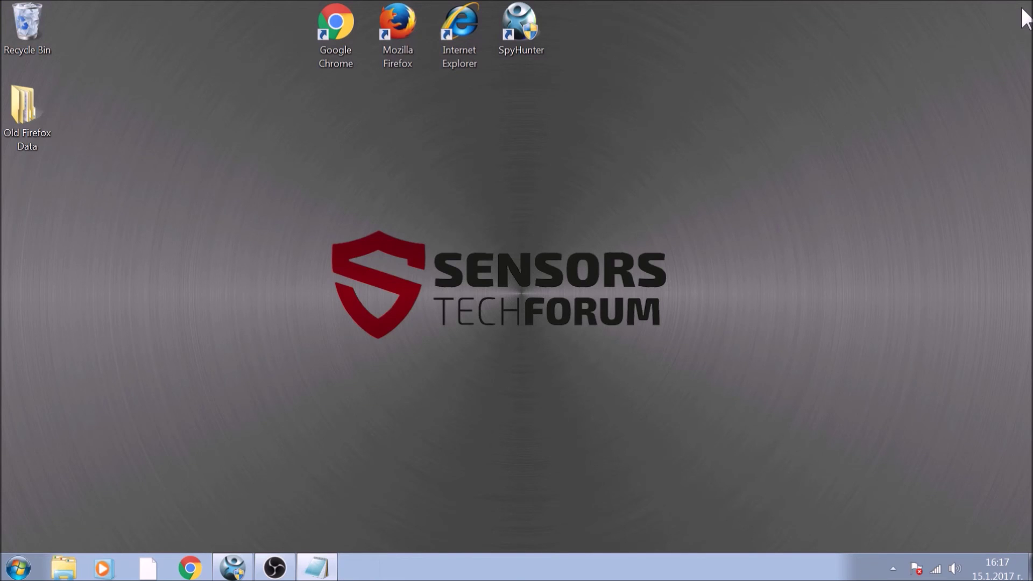
Bring up the SpyHunter 4 window from the taskbar and launch a Quick Scan.
{"action": "left_click_drag", "start_coordinate": [211, 146], "coordinate": [787, 407]}
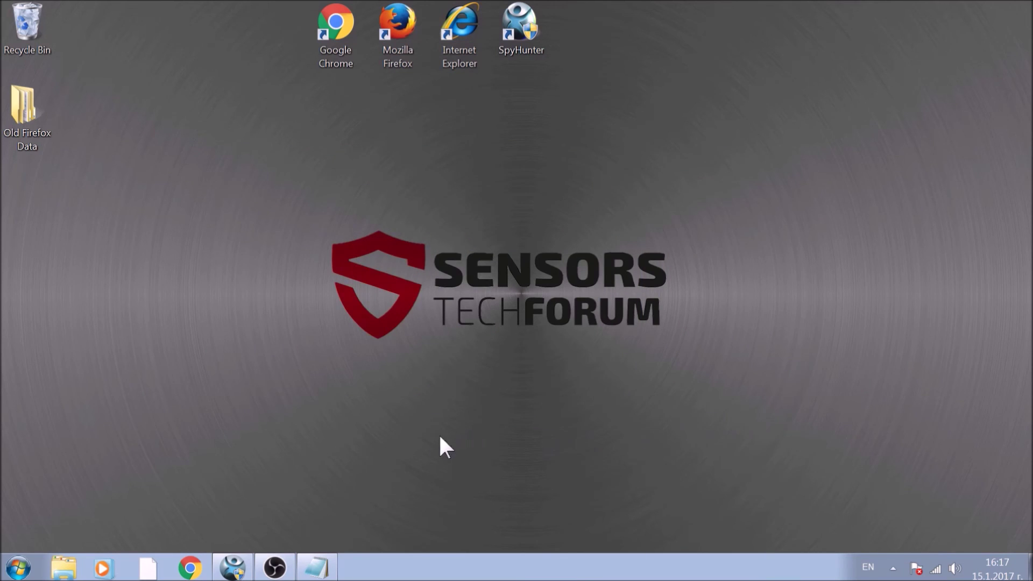
{"action": "left_click", "coordinate": [245, 567]}
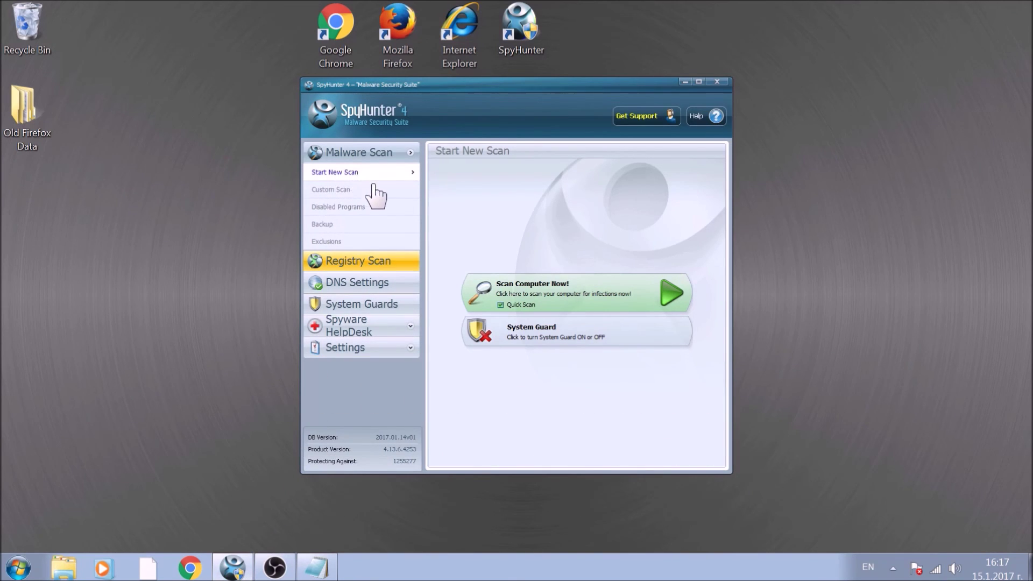
{"action": "left_click", "coordinate": [539, 288]}
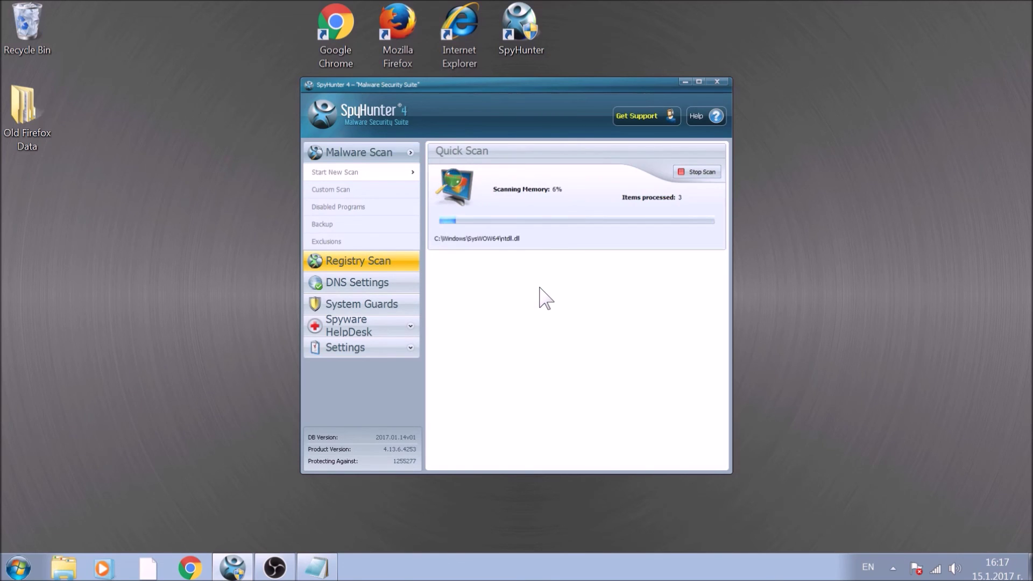